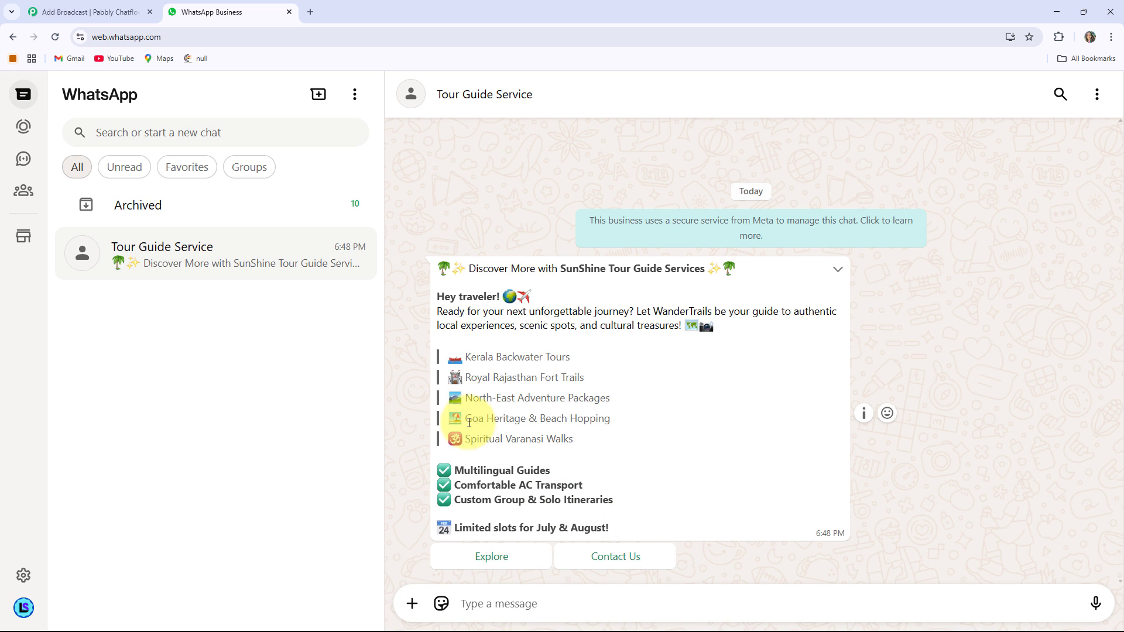
# Open the Pabbly Chatflow website, pabbly.com/chatflow, in a new browser tab.
pyautogui.click(311, 12)
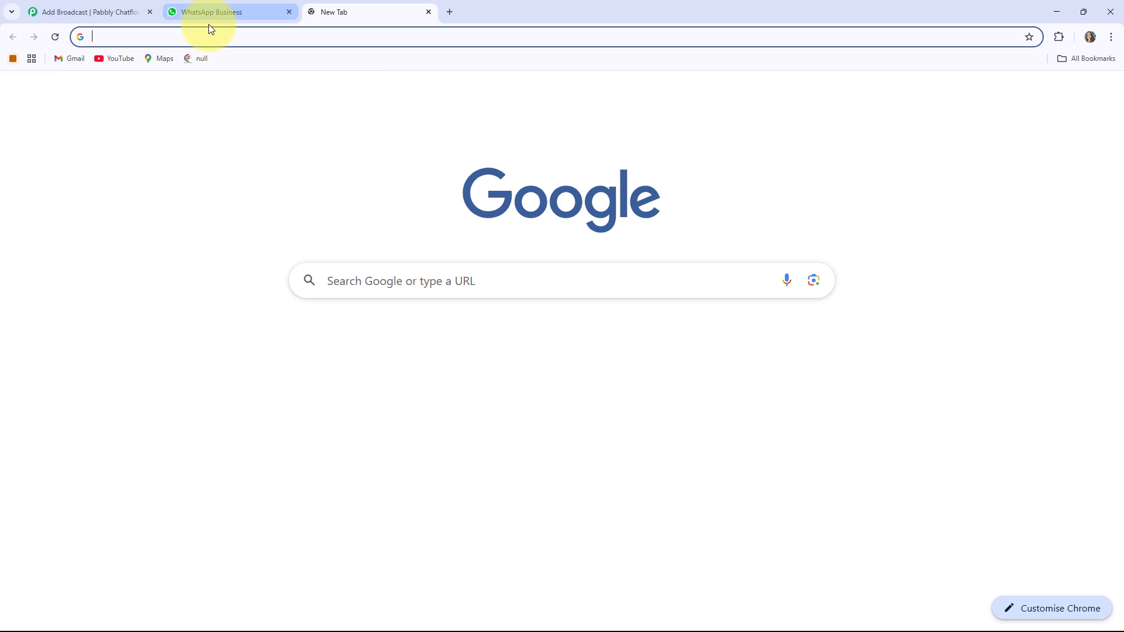
pyautogui.click(169, 39)
pyautogui.write('pabbly.com/chatflow')
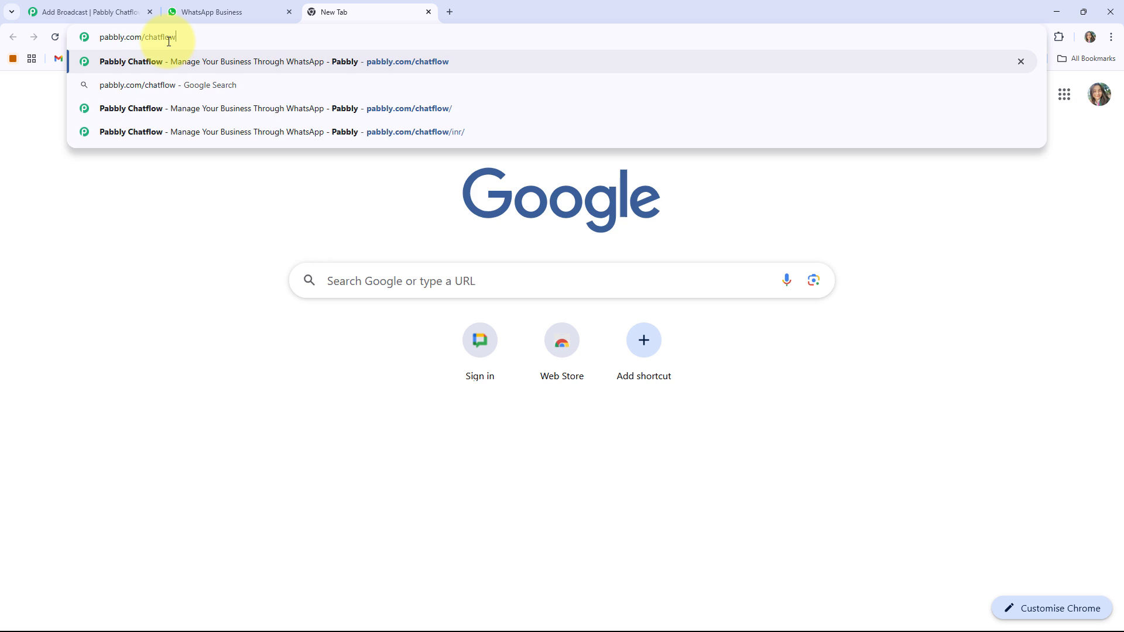
pyautogui.press('Return')
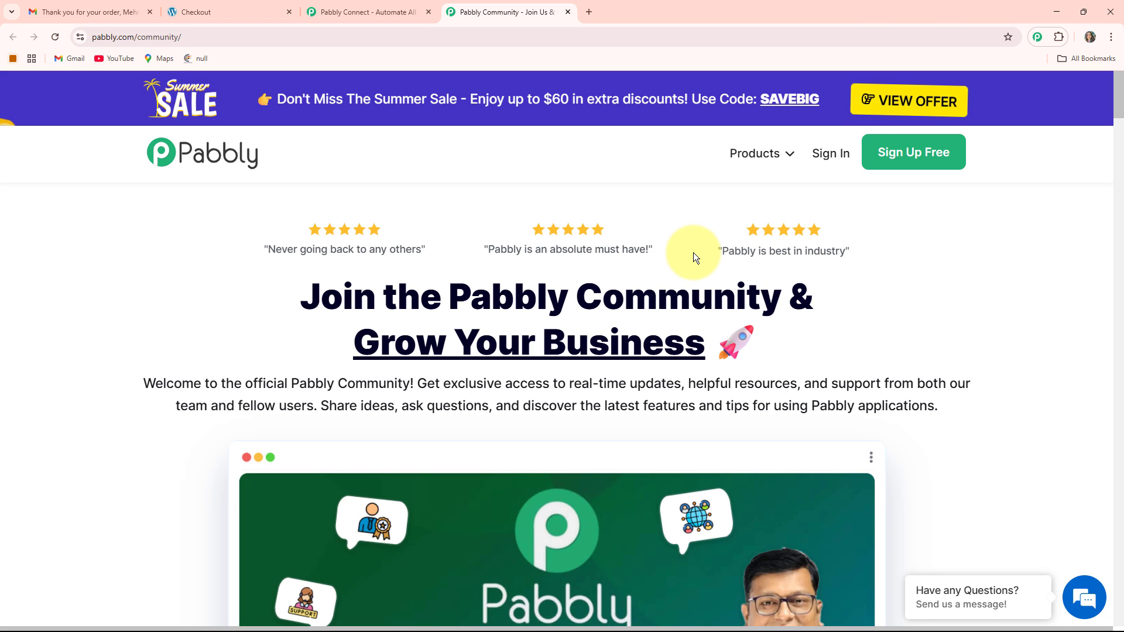
# Look through the Pabbly Community page, including its membership benefits and customer testimonial.
pyautogui.scroll(-8, 553, 240)
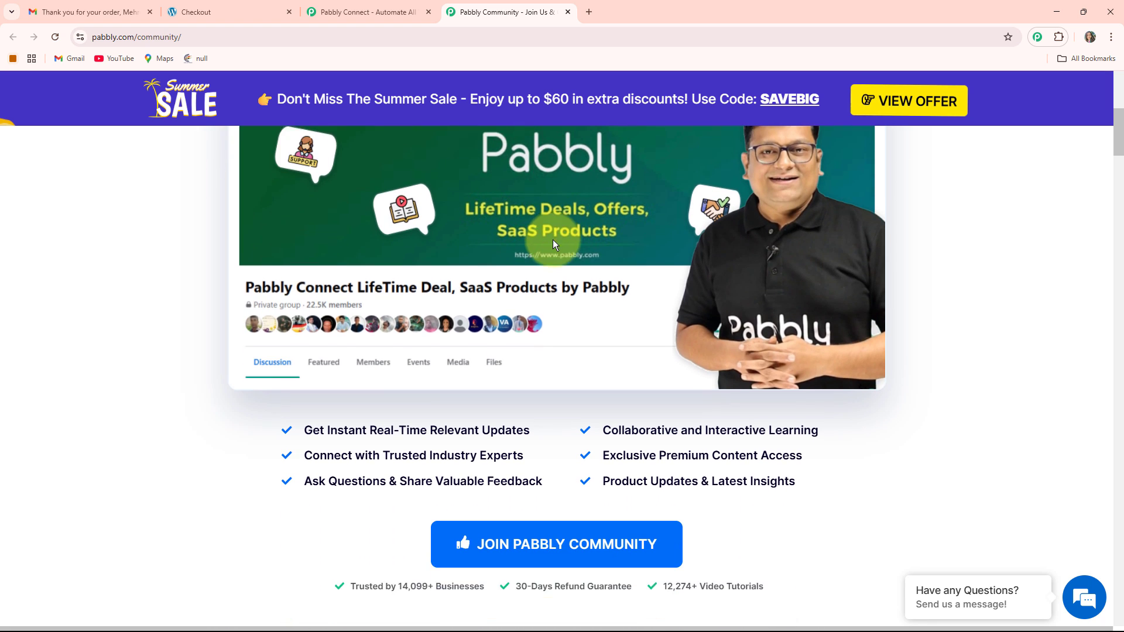
pyautogui.scroll(-4, 555, 241)
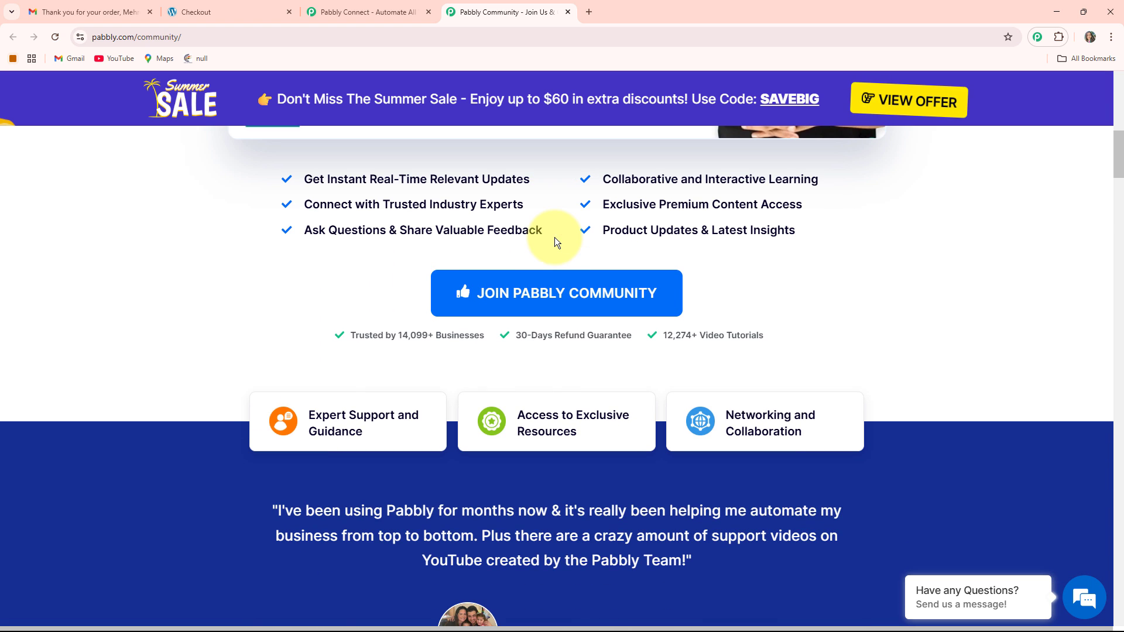
pyautogui.scroll(-4, 555, 240)
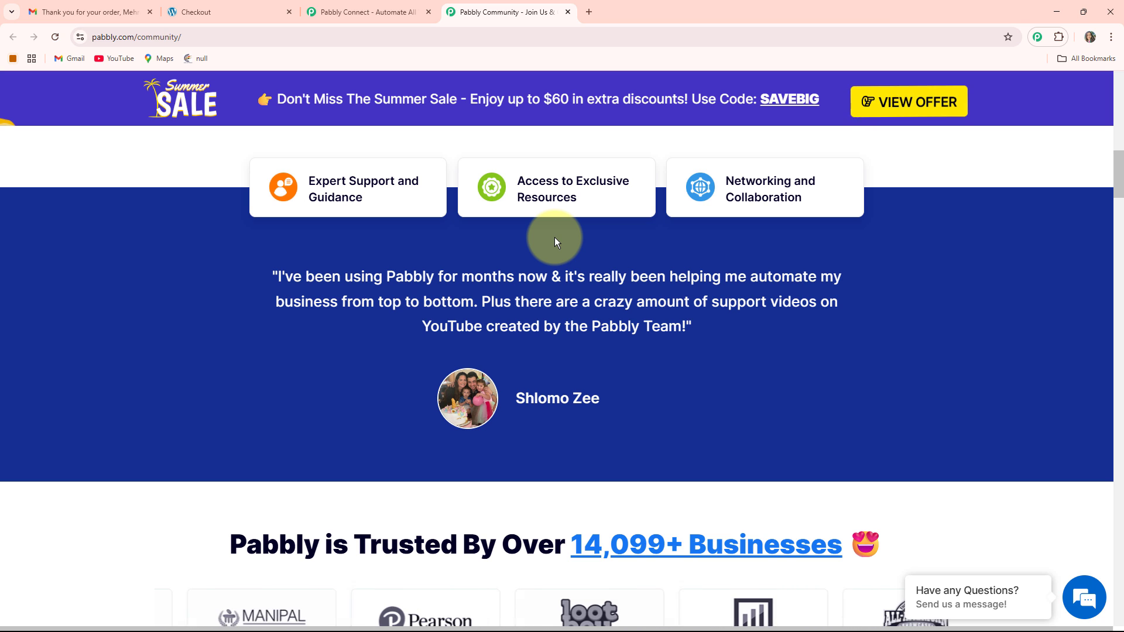
pyautogui.scroll(10, 554, 237)
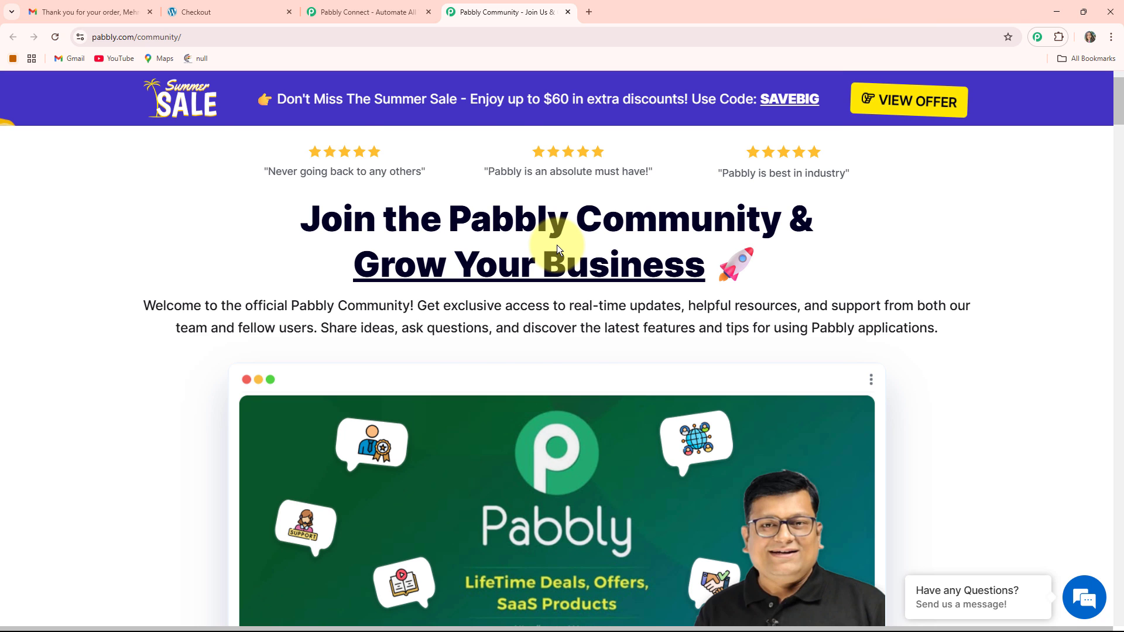
pyautogui.scroll(-4, 534, 329)
pyautogui.scroll(3, 534, 329)
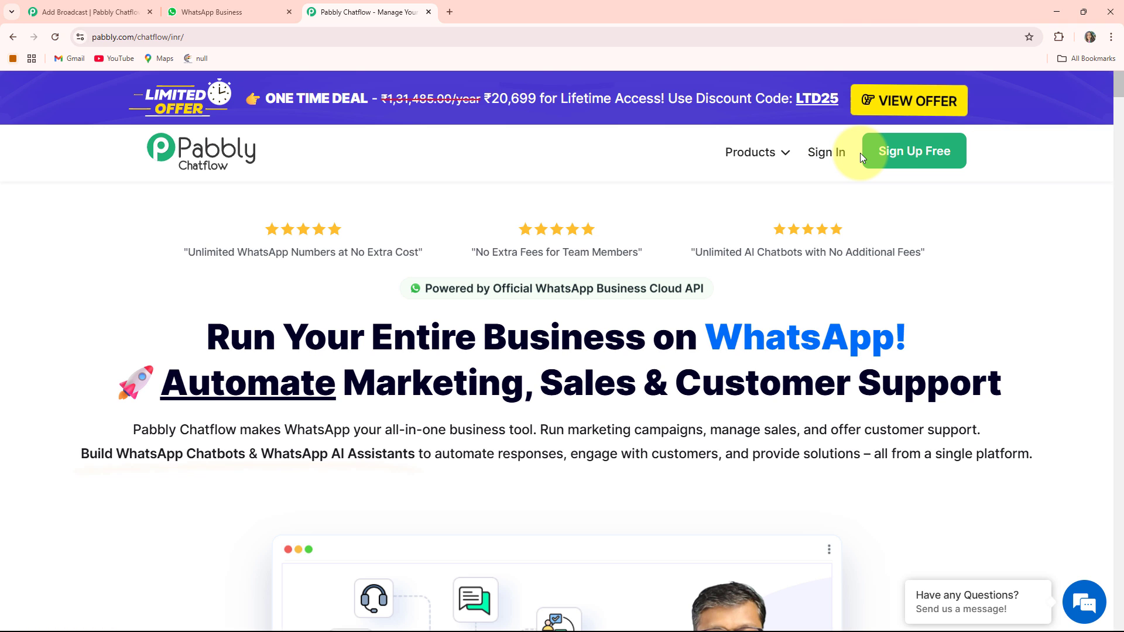
# Sign in to Pabbly and access the Pabbly Chatflow app from the list of all apps.
pyautogui.click(827, 153)
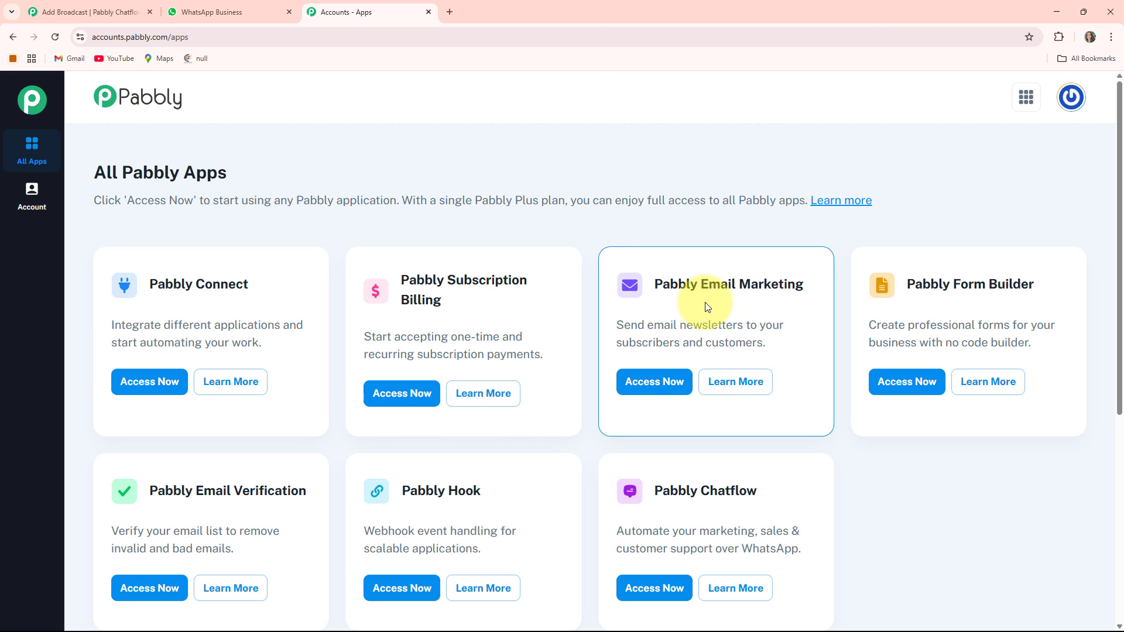
pyautogui.scroll(-2, 708, 305)
pyautogui.scroll(2, 709, 293)
pyautogui.scroll(-1, 714, 301)
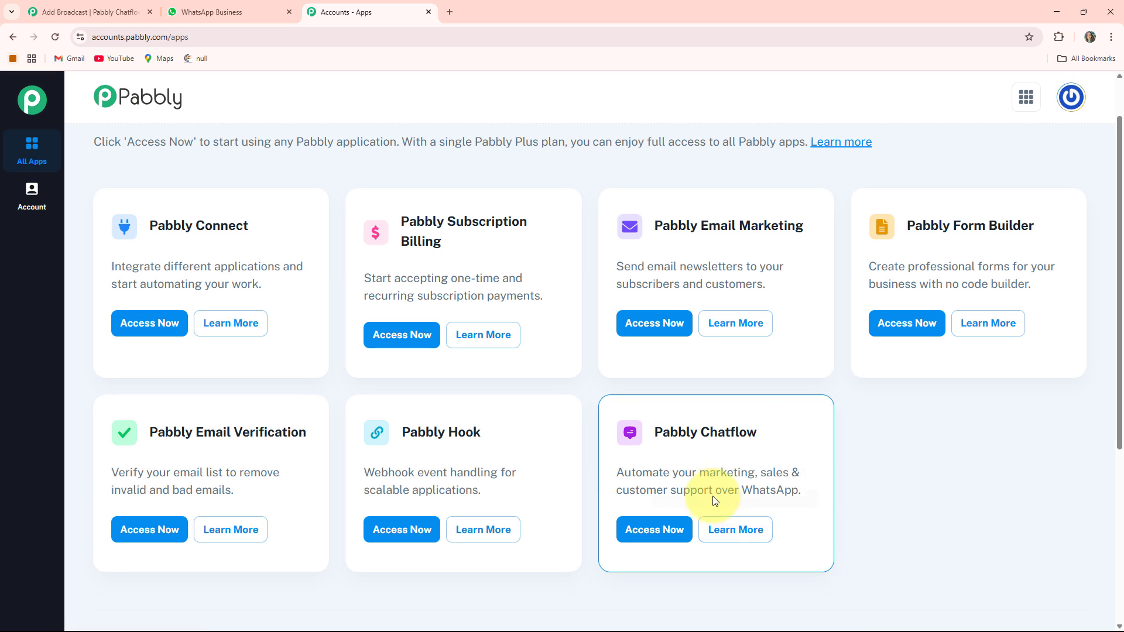
pyautogui.click(664, 535)
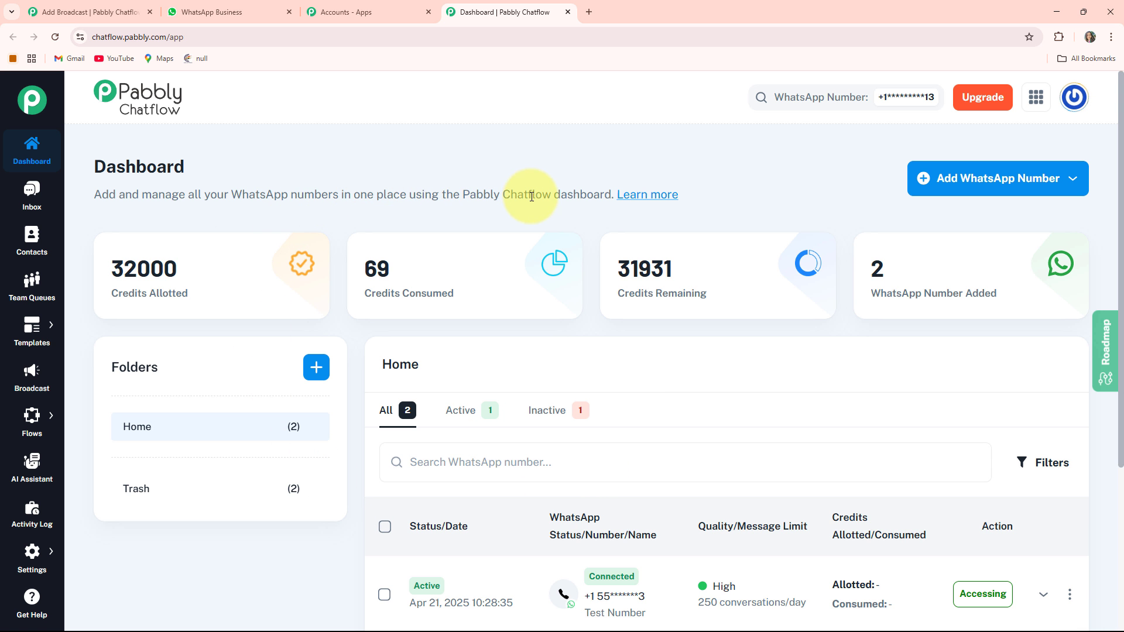
# Review the dashboard's credit figures, folders and list of added WhatsApp numbers.
pyautogui.moveTo(110, 294); pyautogui.dragTo(188, 293)
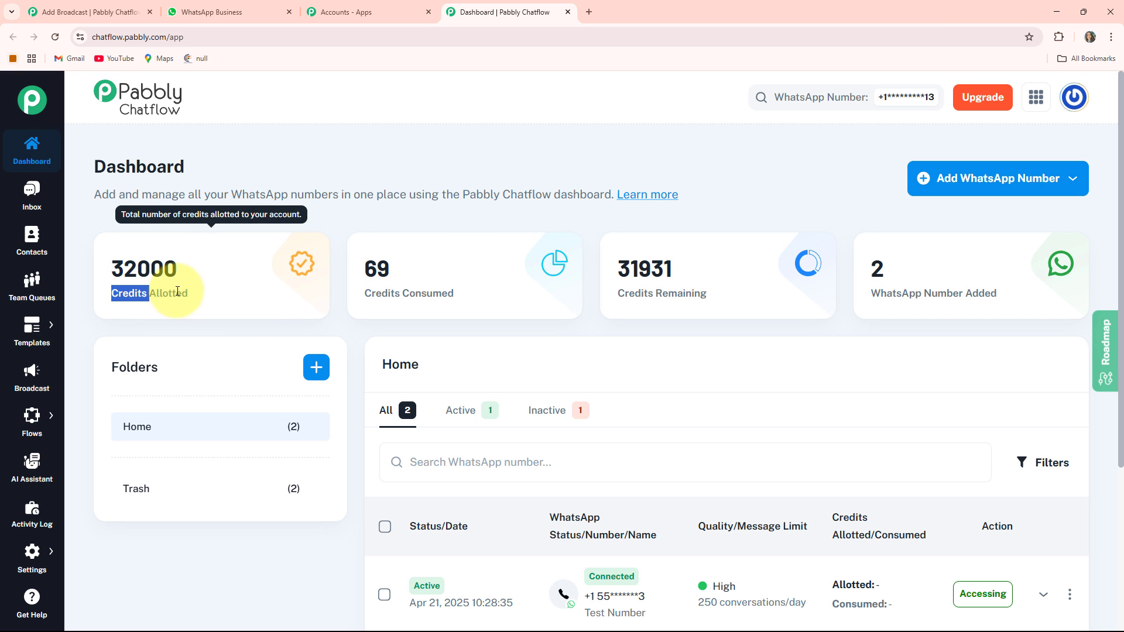
pyautogui.click(466, 296)
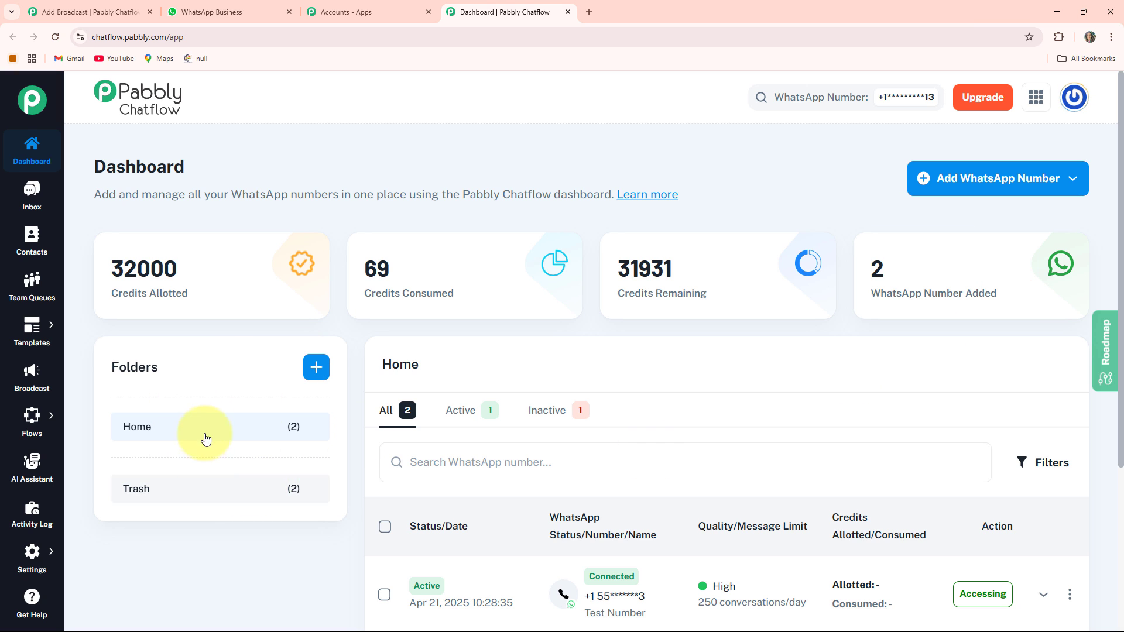
pyautogui.scroll(-1, 612, 498)
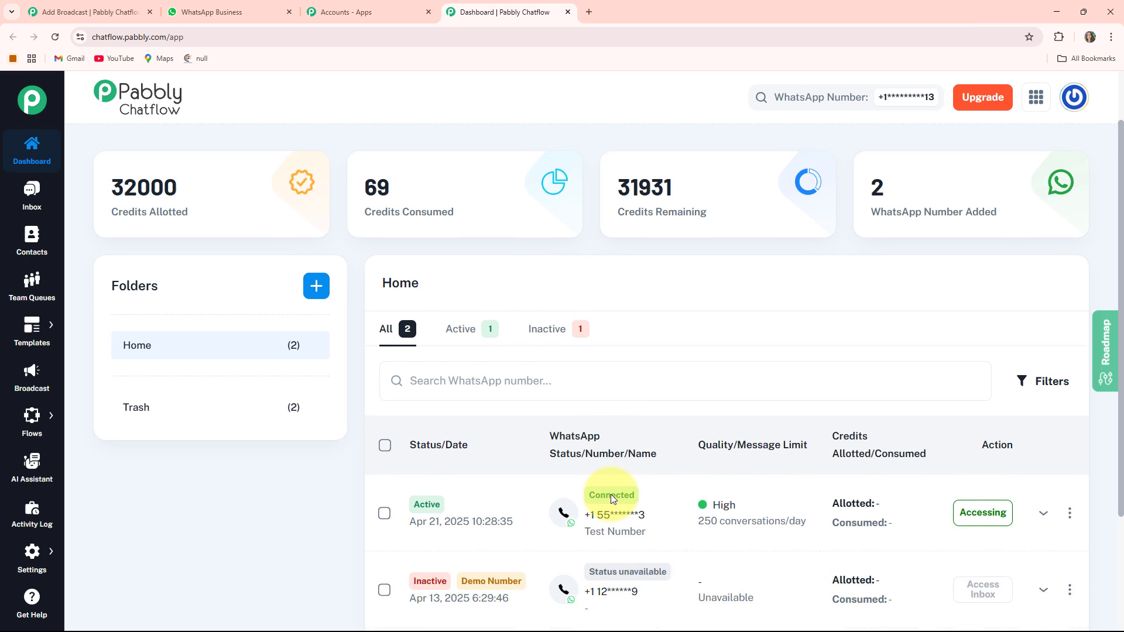
pyautogui.scroll(1, 656, 413)
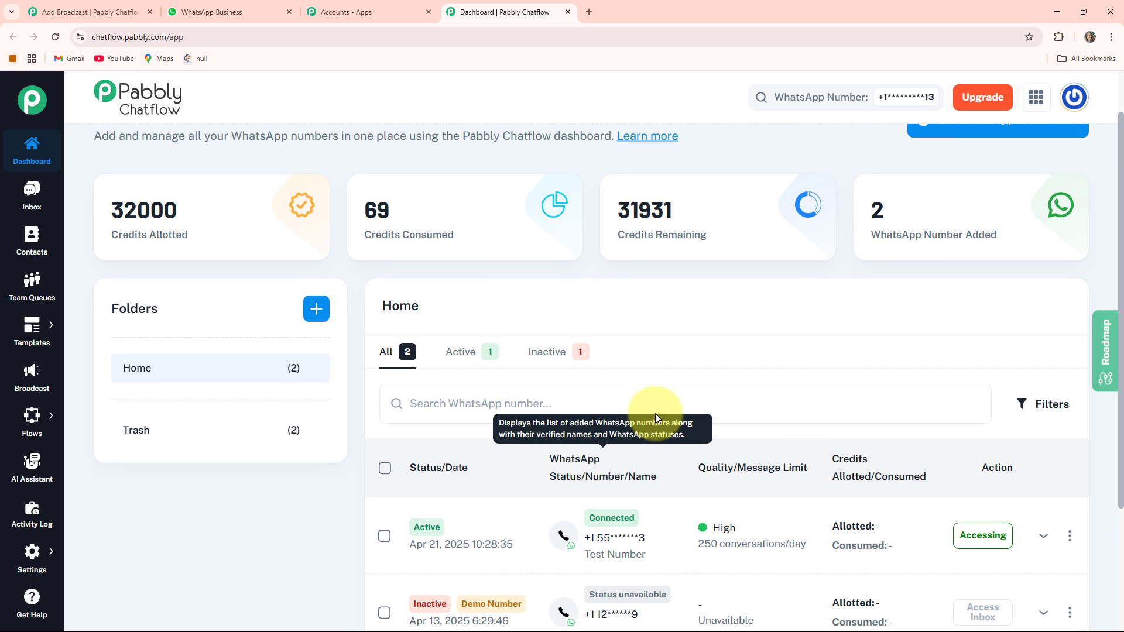
pyautogui.scroll(1, 656, 417)
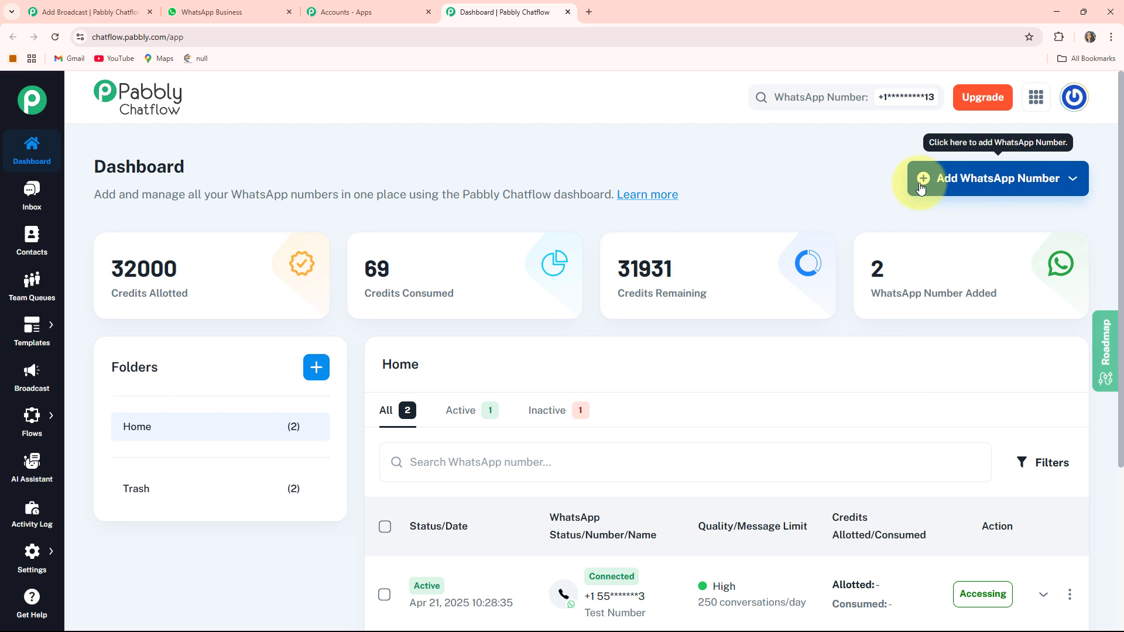
# Inspect the Manual Token Connect form for adding a WhatsApp number and return to the dashboard without filling it in.
pyautogui.click(960, 187)
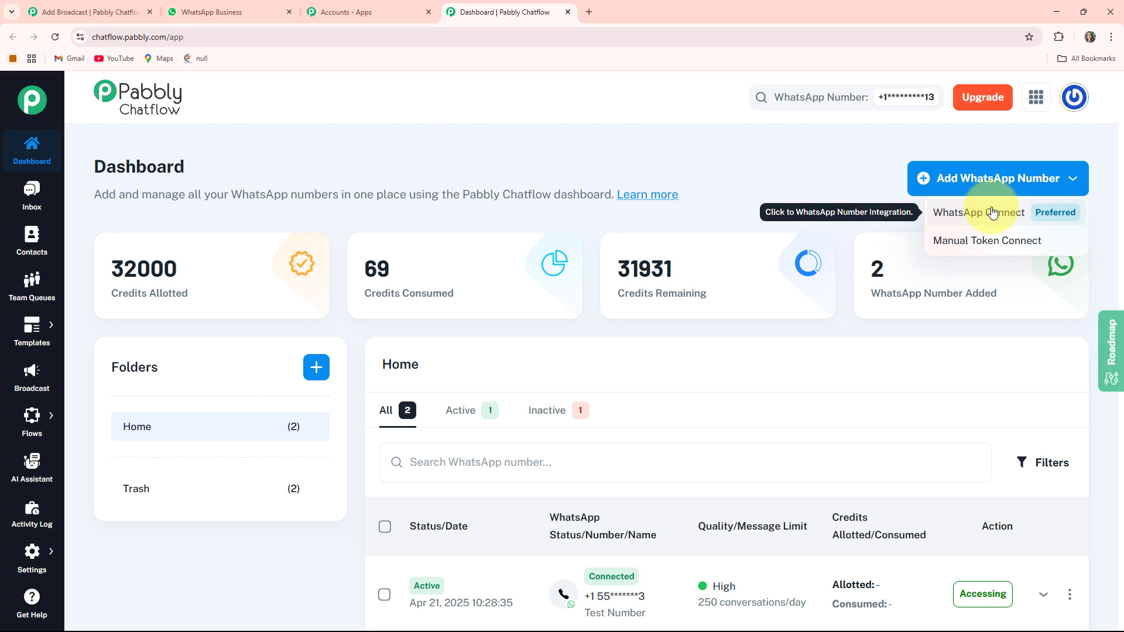
pyautogui.click(997, 241)
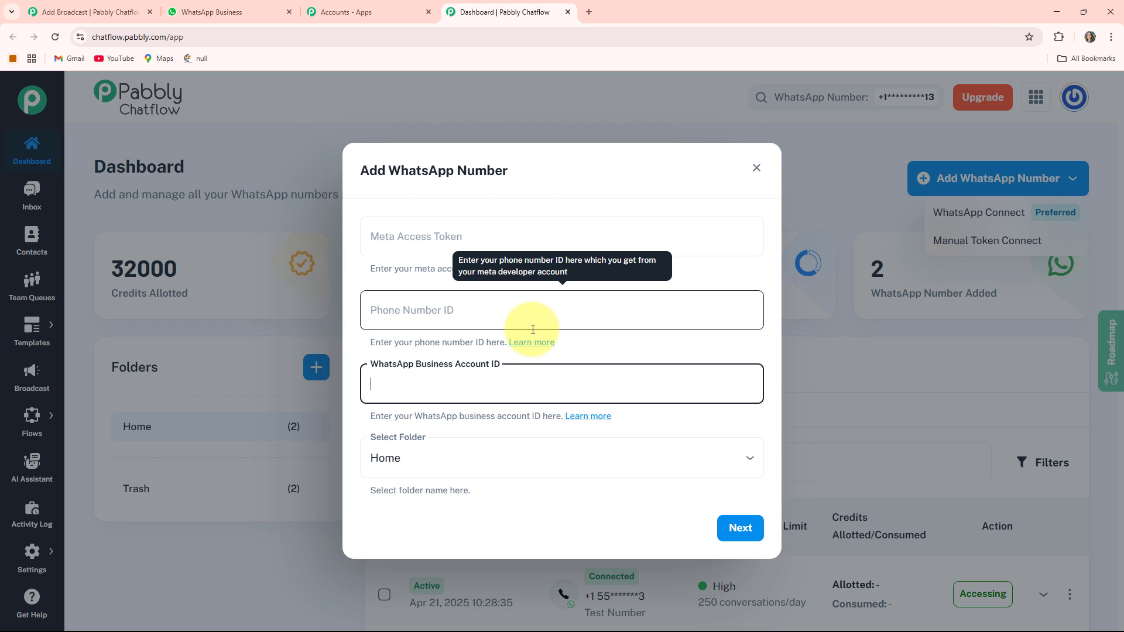
pyautogui.click(29, 154)
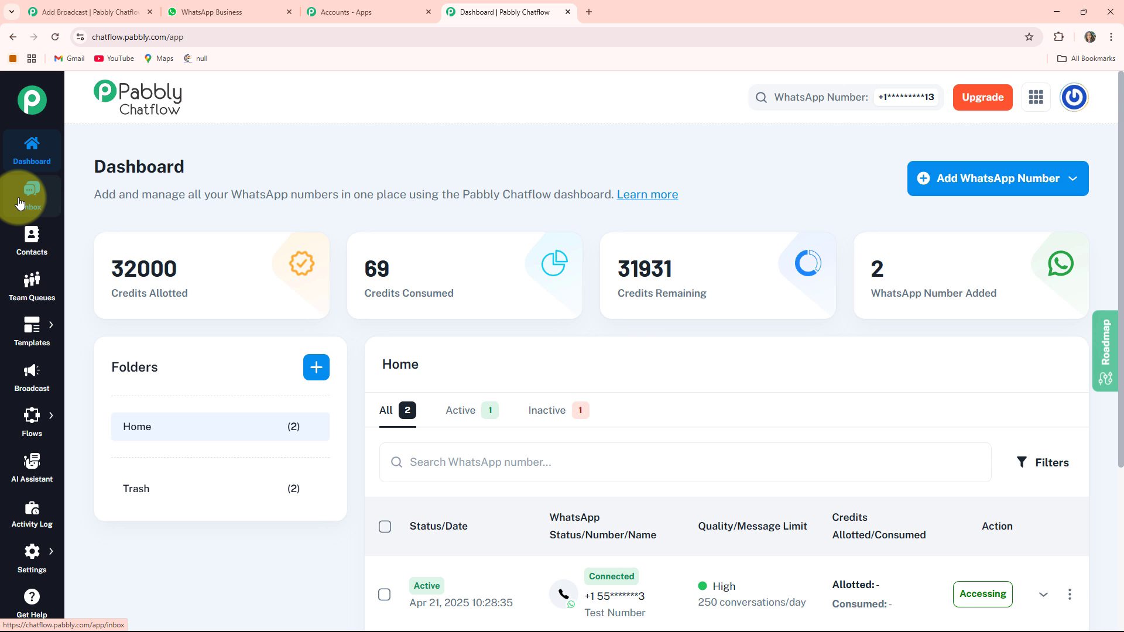
# Examine the Inbox, Contacts, Team Queues, Templates, Broadcast, Flows, AI Assistant and Activity Log pages one after another.
pyautogui.click(19, 203)
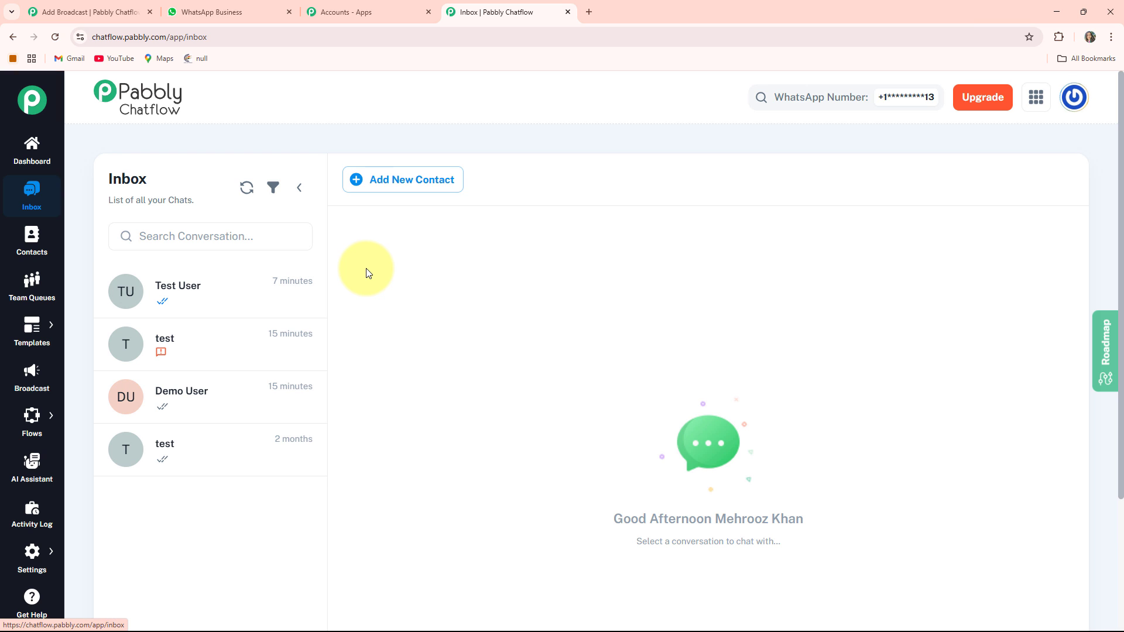
pyautogui.click(33, 253)
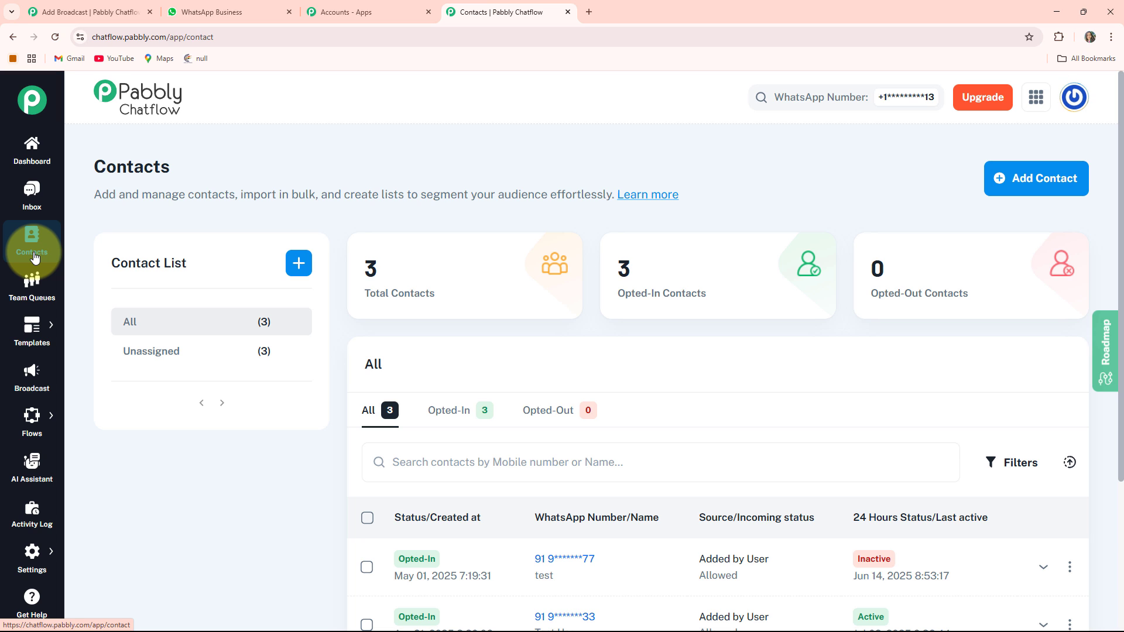
pyautogui.click(35, 291)
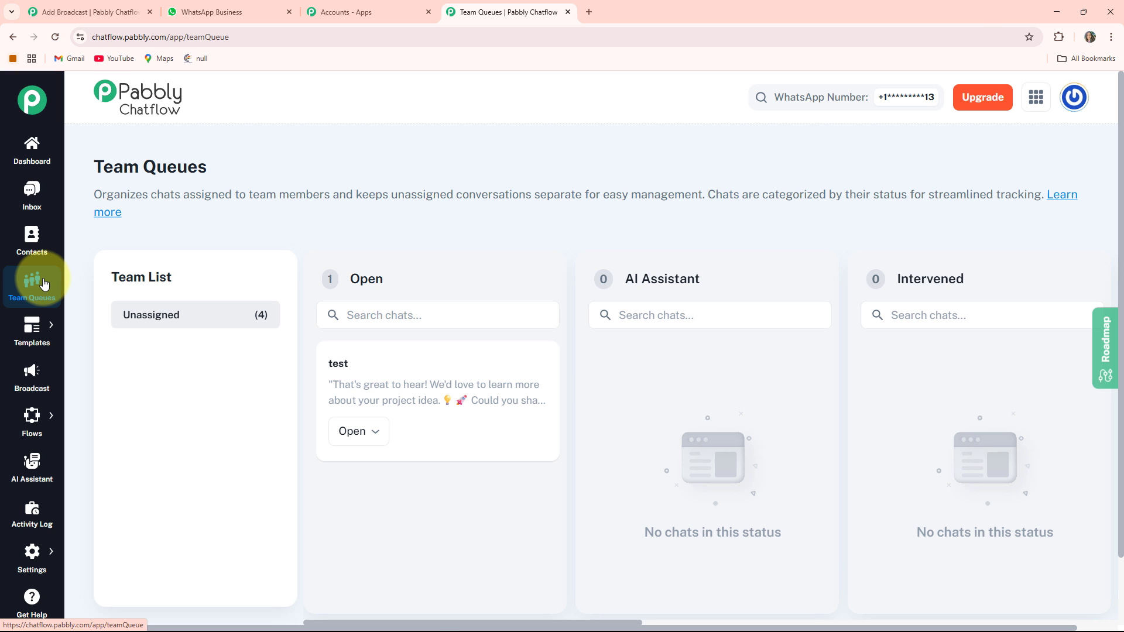
pyautogui.click(81, 327)
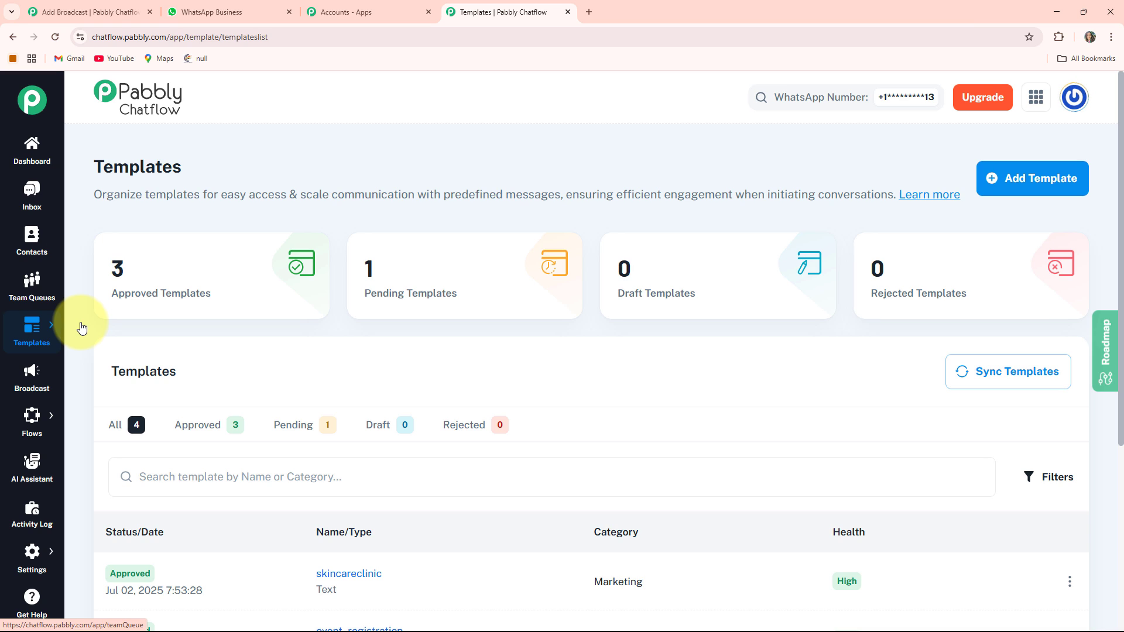
pyautogui.click(25, 381)
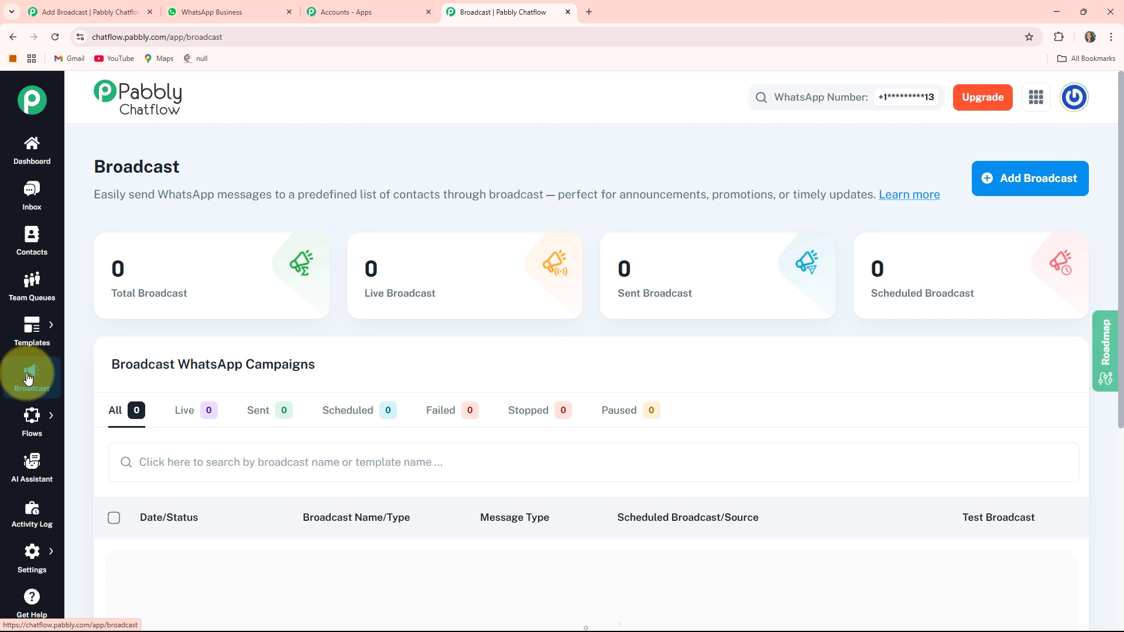
pyautogui.click(93, 413)
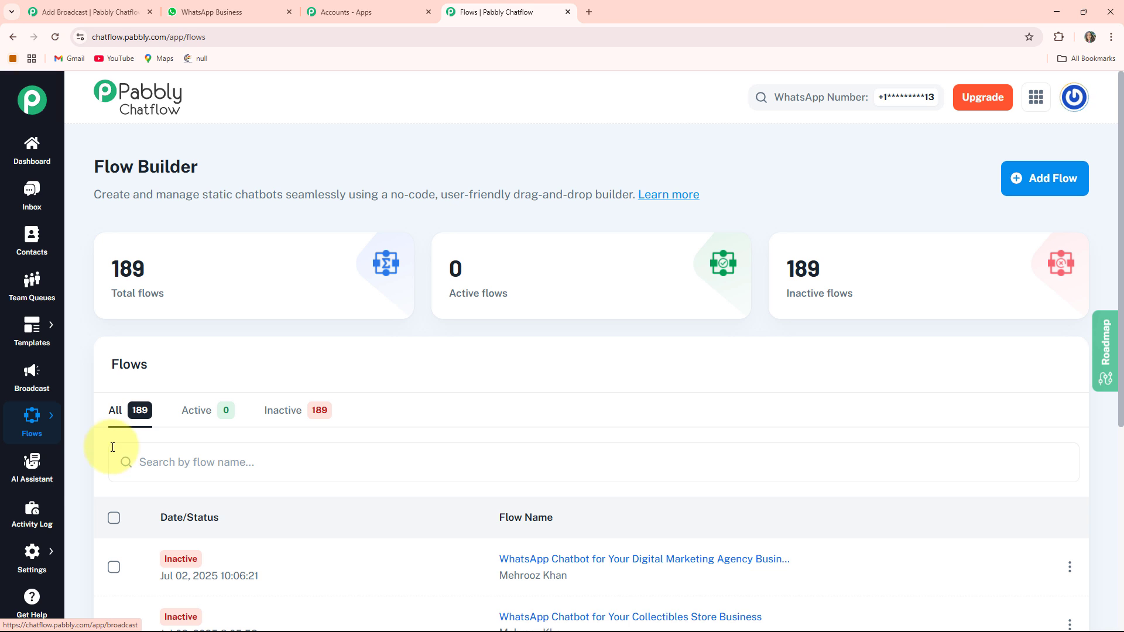
pyautogui.click(30, 475)
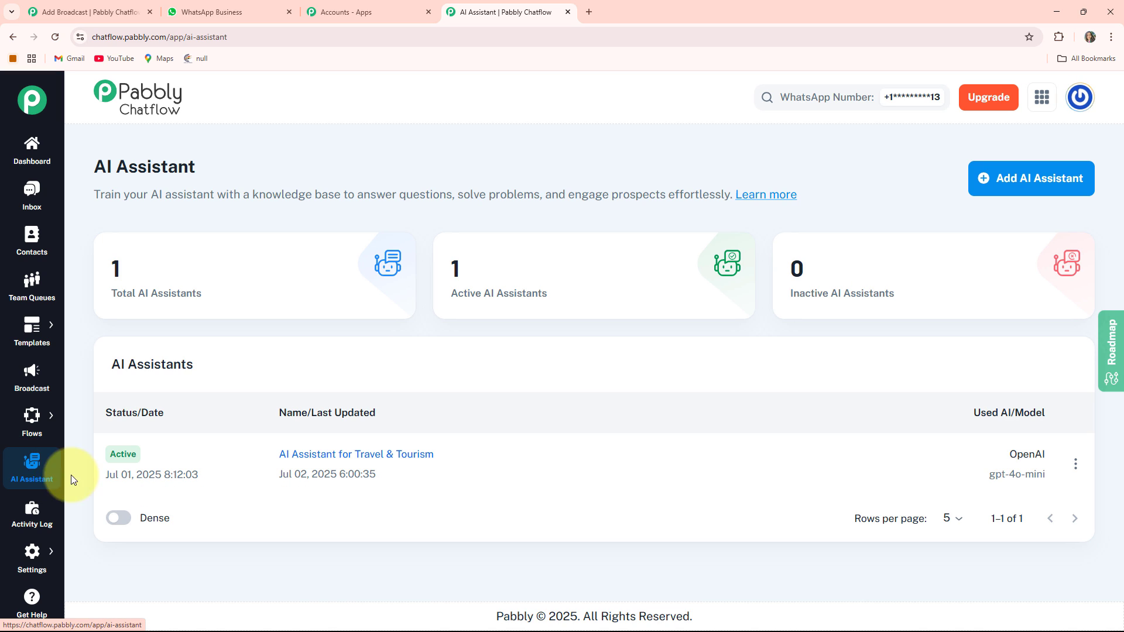
pyautogui.click(32, 524)
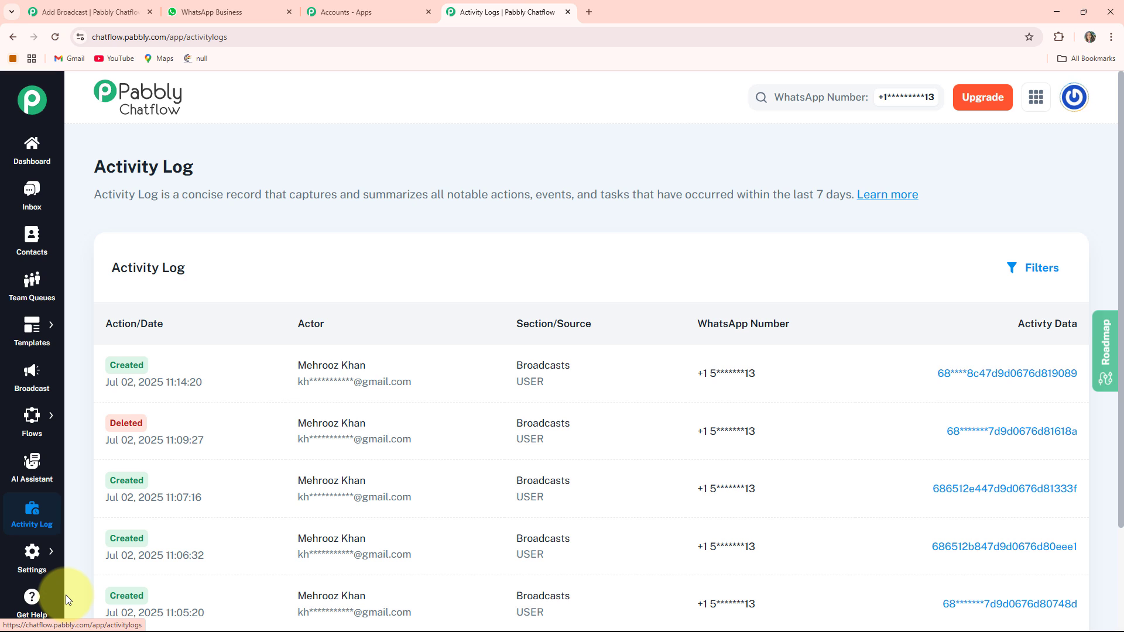
# Go to the Broadcast section and start adding a new WhatsApp broadcast.
pyautogui.click(25, 383)
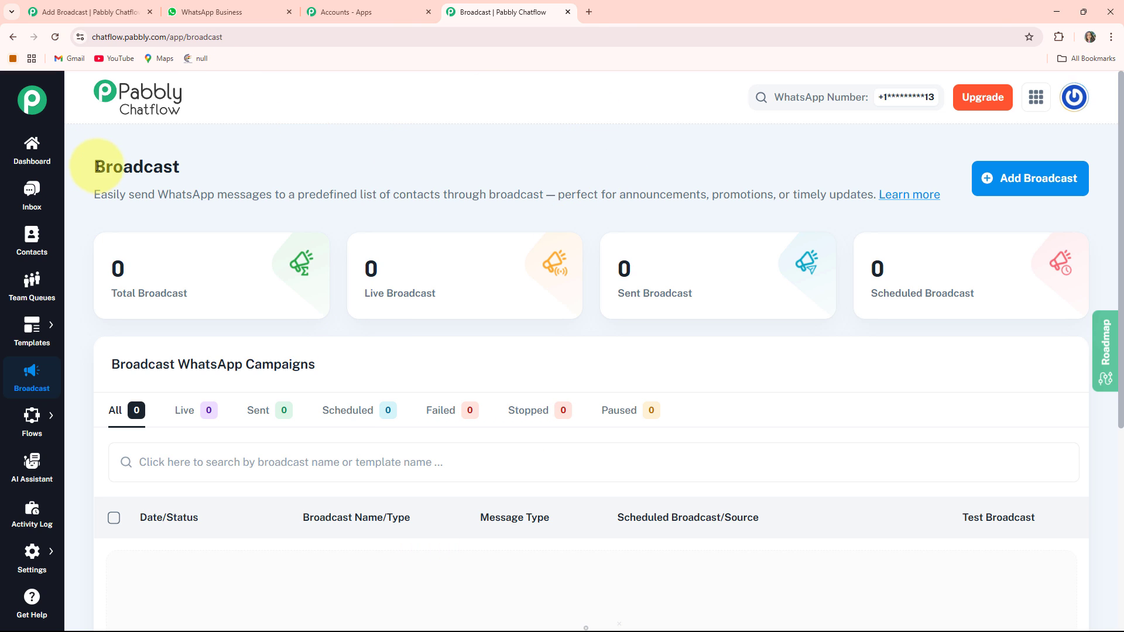
pyautogui.moveTo(95, 167); pyautogui.dragTo(206, 155)
pyautogui.click(206, 156)
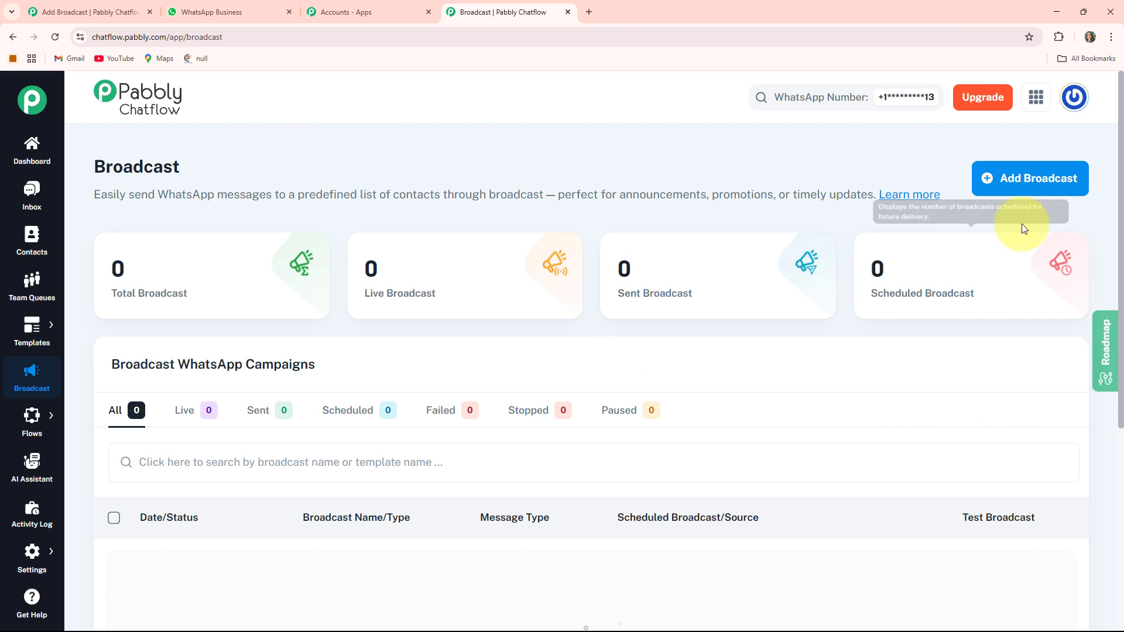
pyautogui.click(1011, 187)
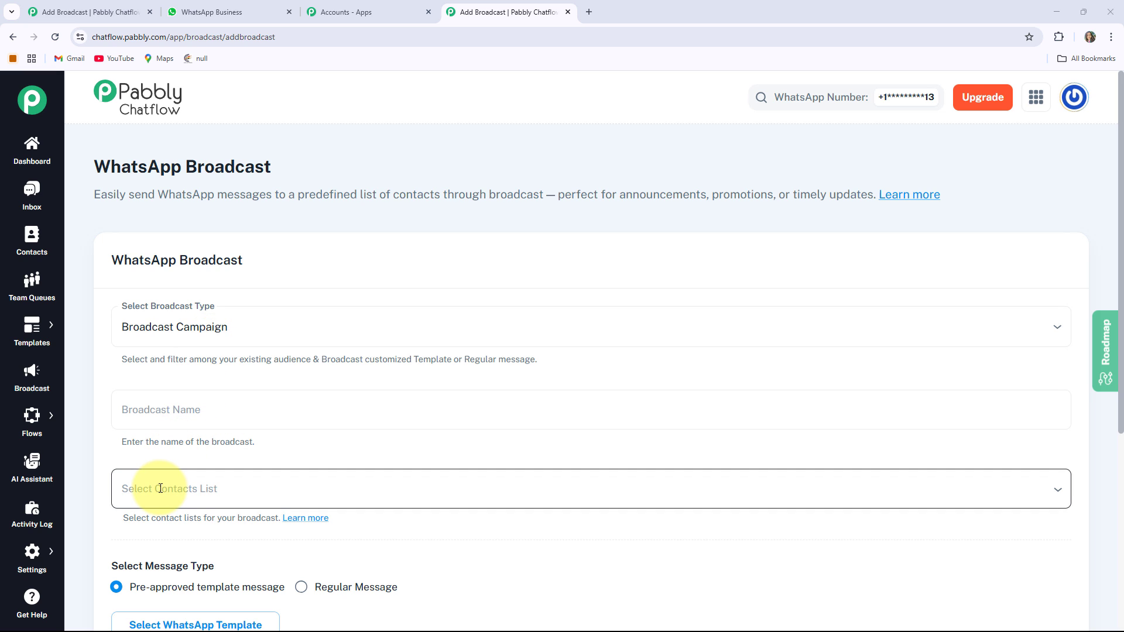
# Review the broadcast type options and keep Broadcast Campaign as the type for the new broadcast.
pyautogui.click(211, 316)
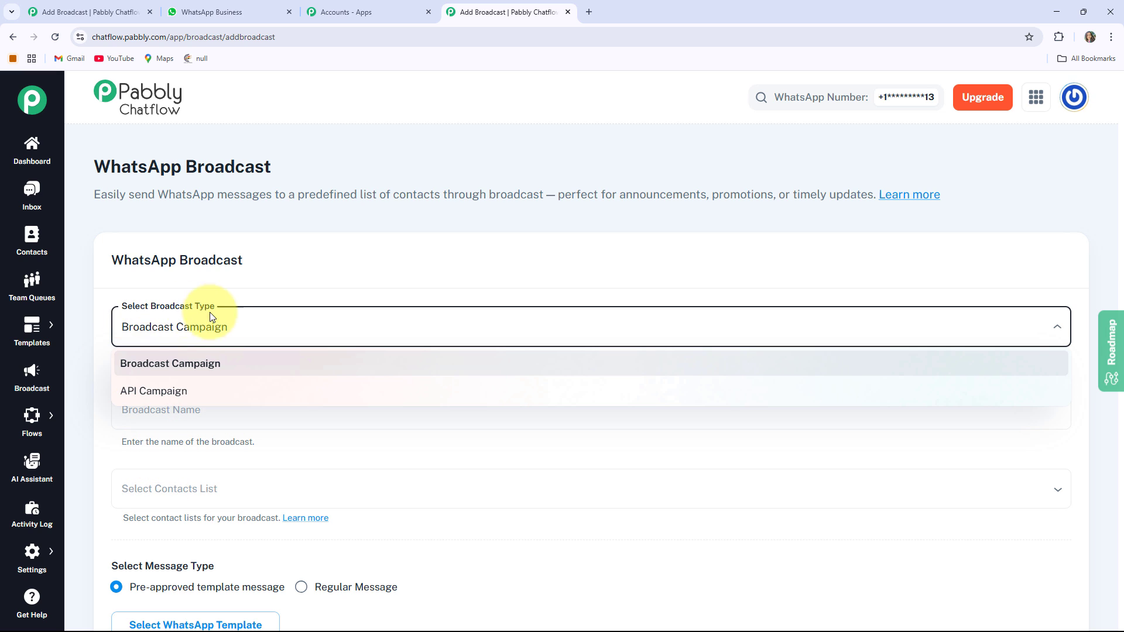
pyautogui.click(240, 329)
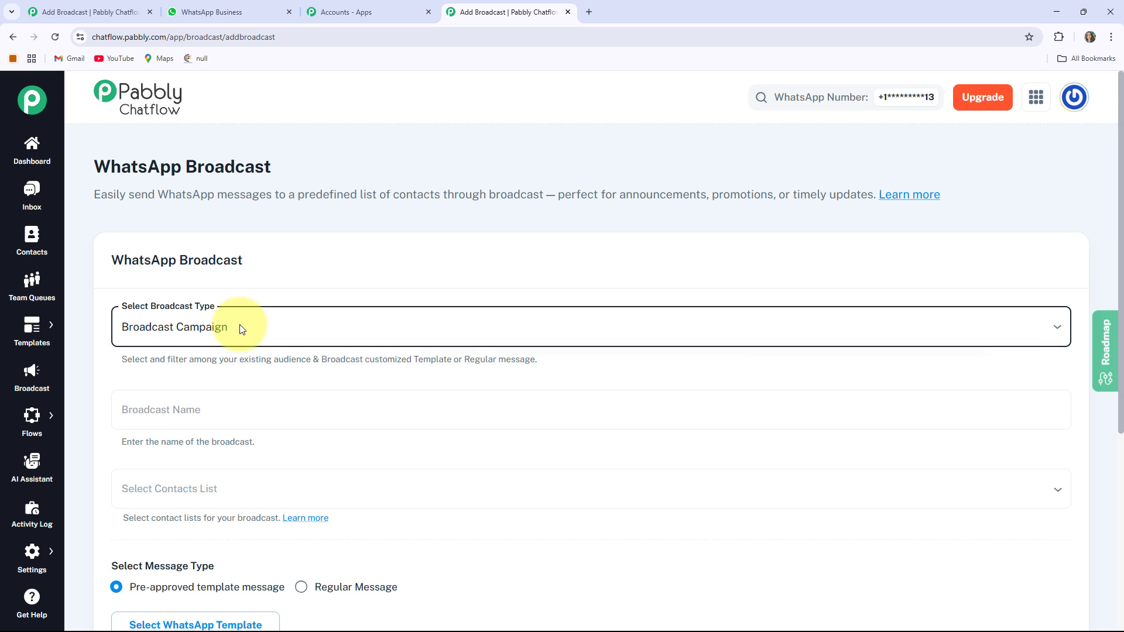
pyautogui.click(127, 334)
pyautogui.click(227, 433)
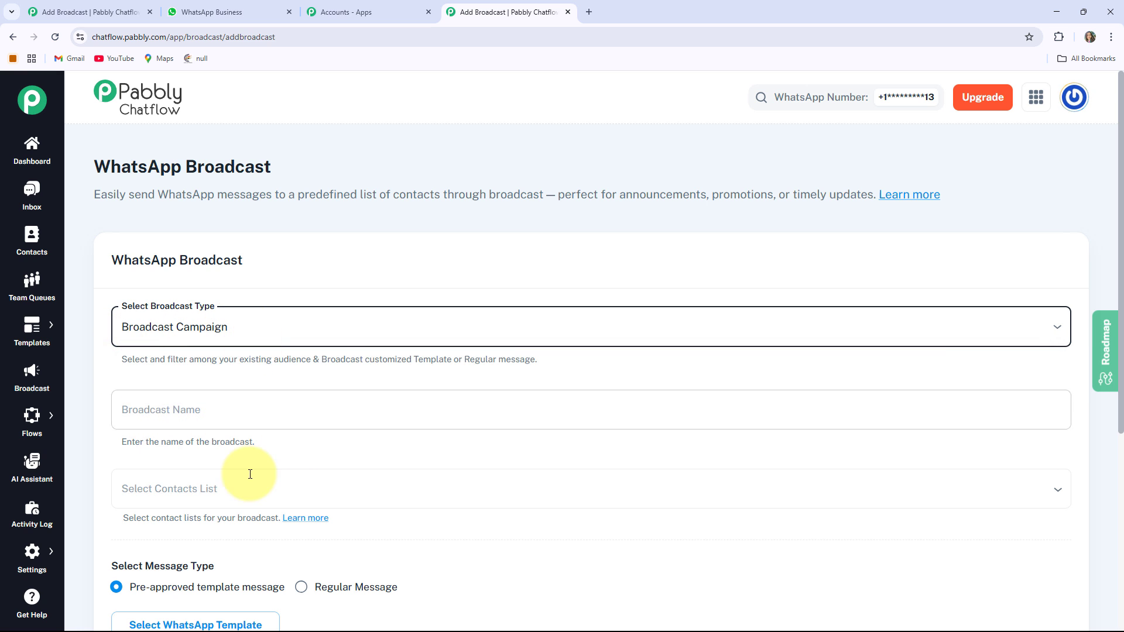
# Name the broadcast "Broadcast WhatsApp Messages for Your Tour Guide Services".
pyautogui.scroll(-1, 246, 457)
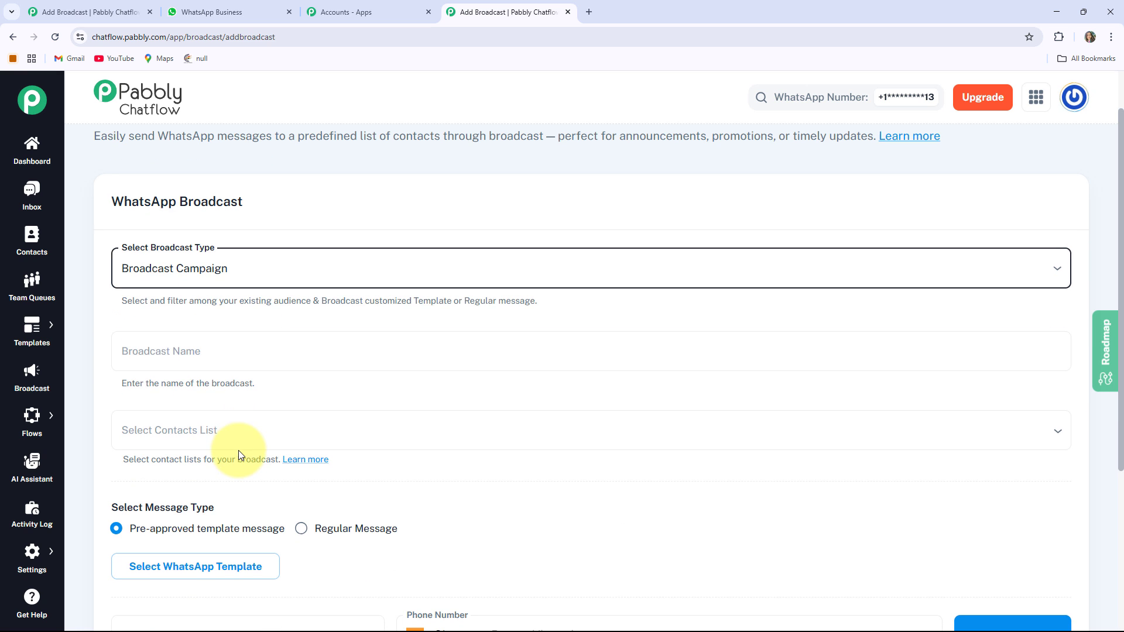
pyautogui.click(186, 358)
pyautogui.write('Broadcast WhatsApp Messages for Your Tour Guide Services')
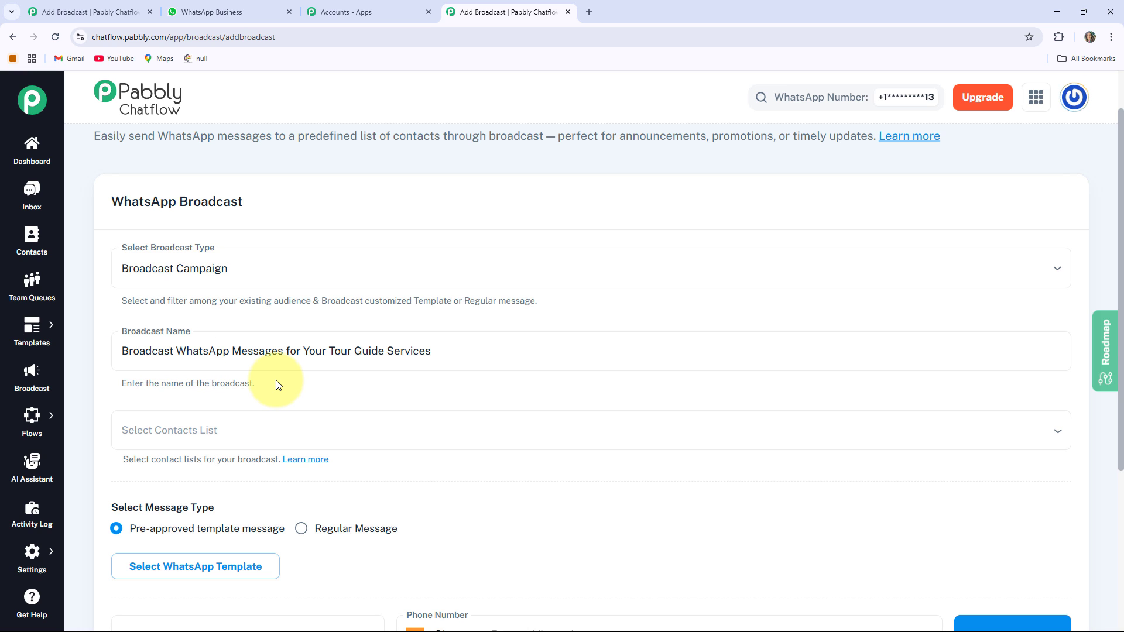
# Choose All unassigned contacts as the contact list for the broadcast.
pyautogui.scroll(-2, 278, 385)
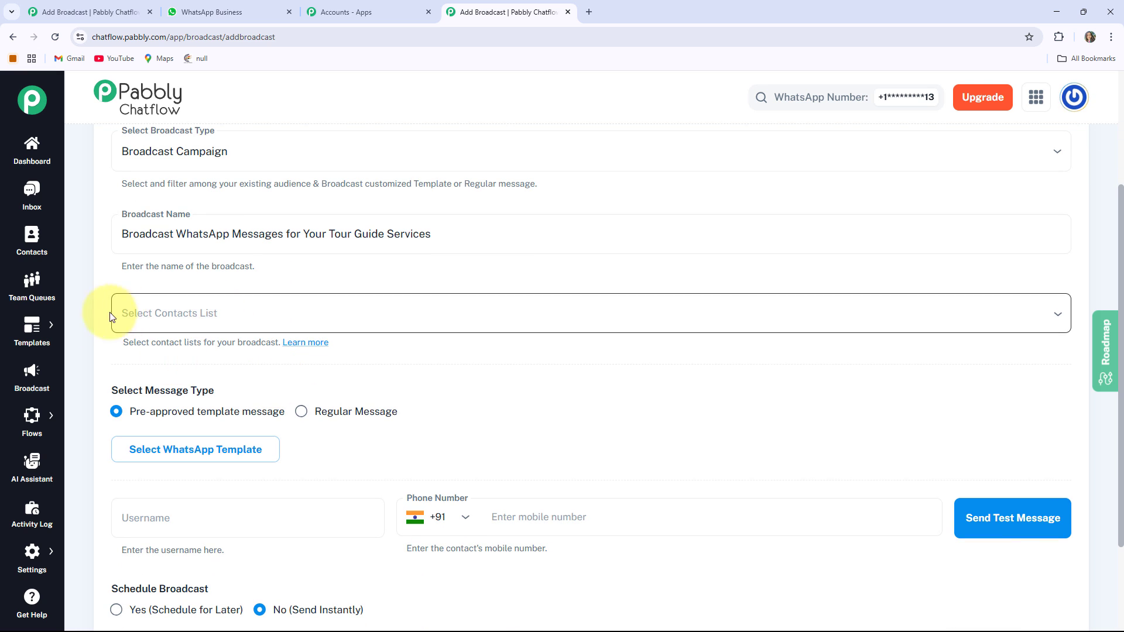
pyautogui.click(209, 314)
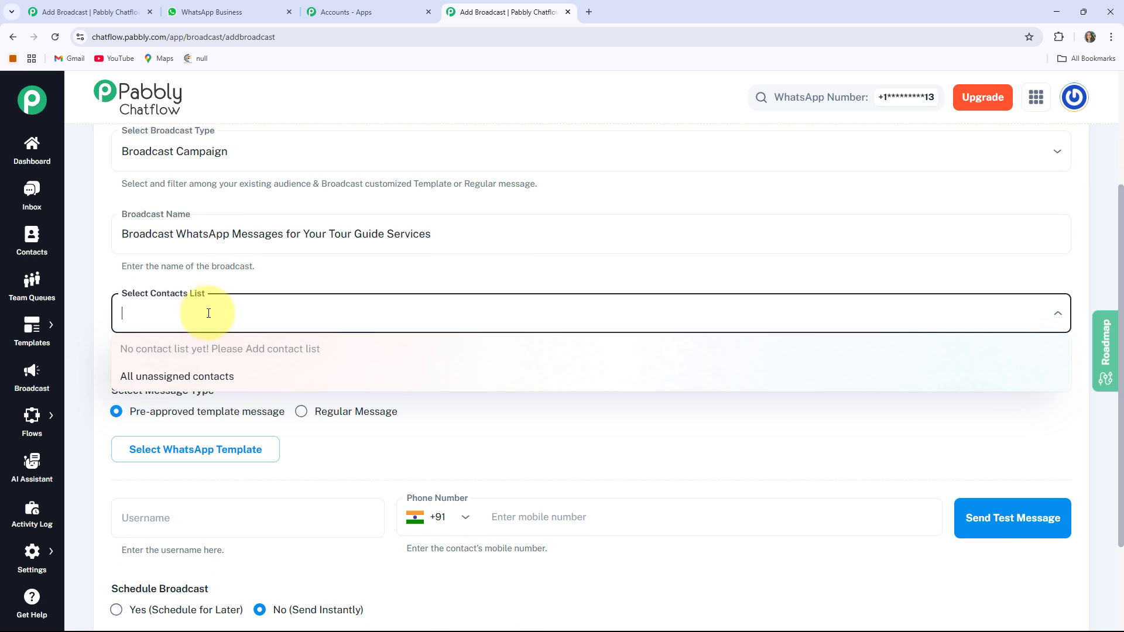
pyautogui.click(187, 378)
pyautogui.click(205, 367)
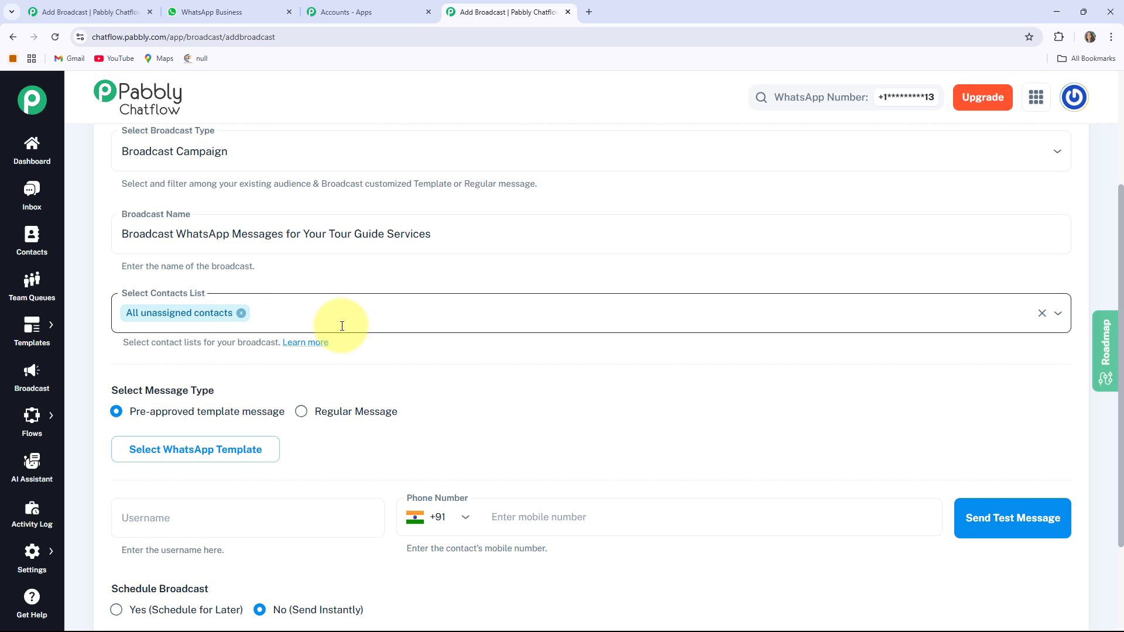
# Look at the Regular Message options and keep Pre-approved template message as the broadcast's message type.
pyautogui.scroll(-2, 347, 327)
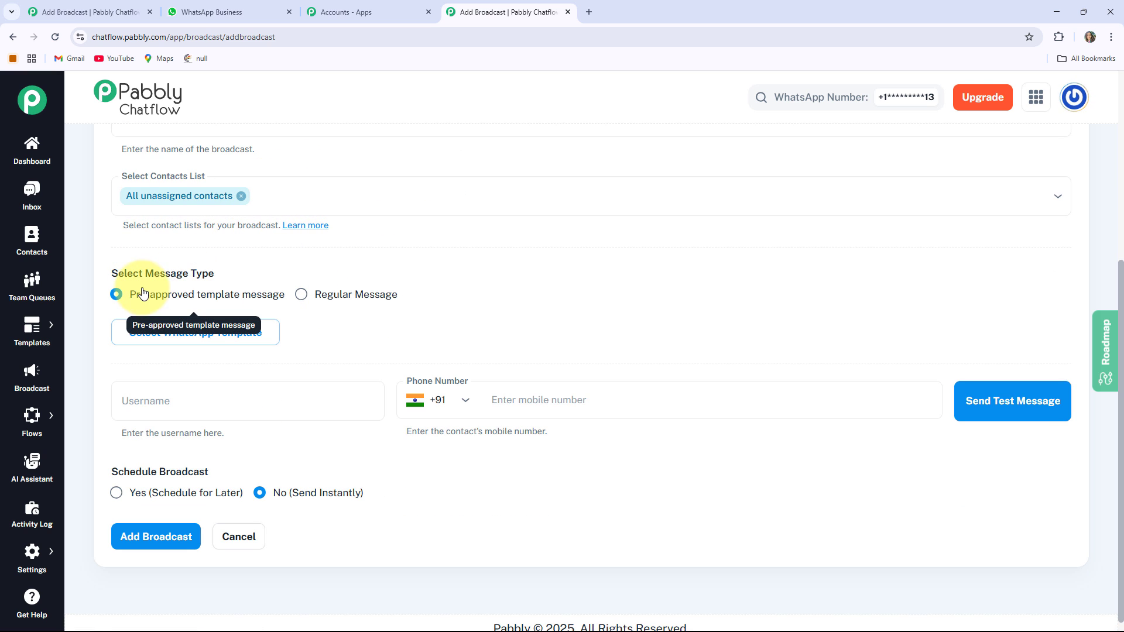
pyautogui.click(301, 295)
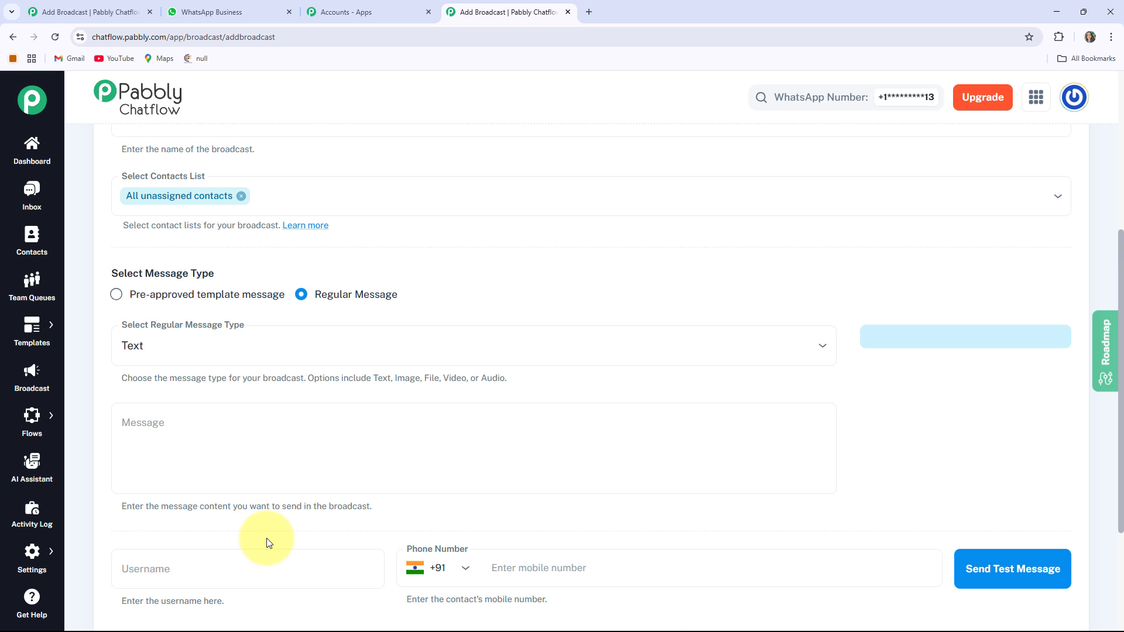
pyautogui.click(116, 300)
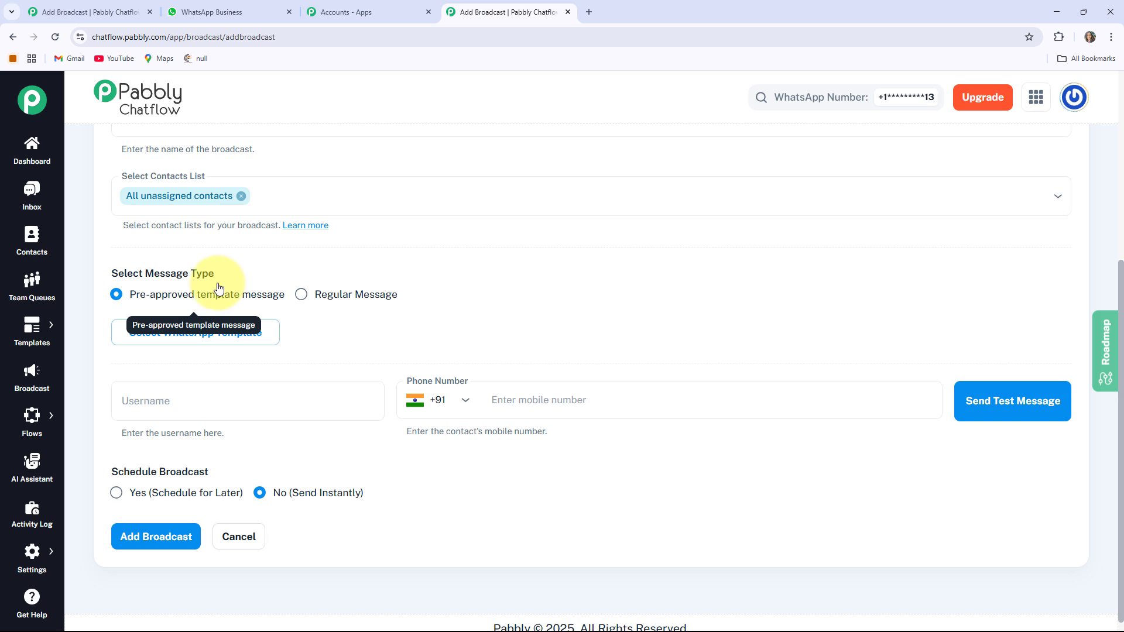
# Select the approved WhatsApp template "tourguideservices" for the broadcast message.
pyautogui.click(229, 335)
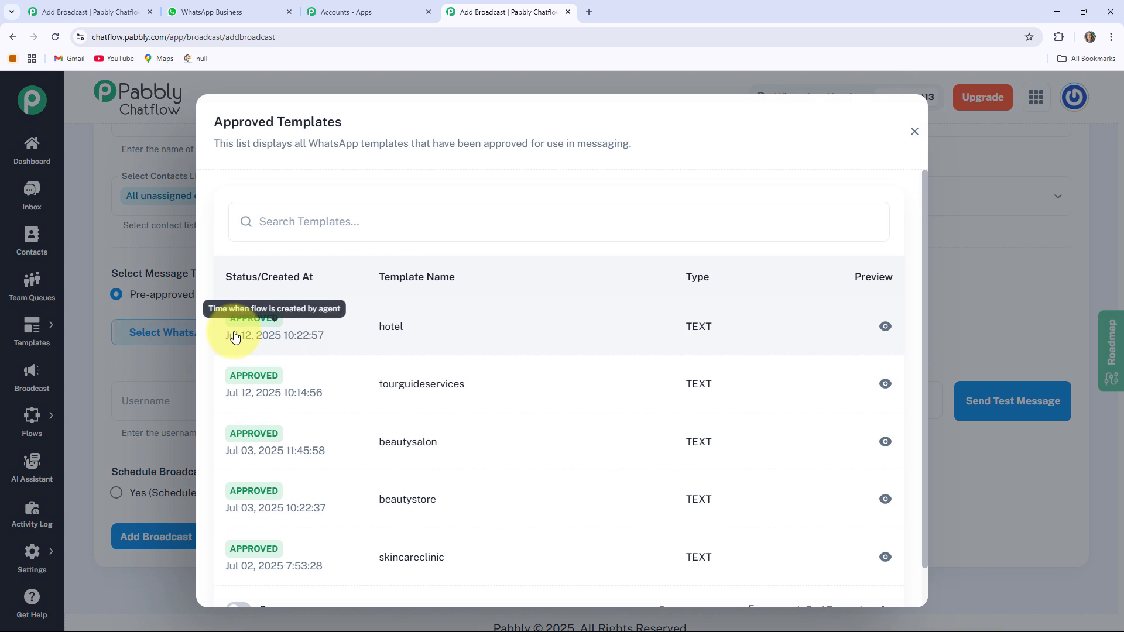
pyautogui.click(438, 396)
pyautogui.scroll(2, 353, 409)
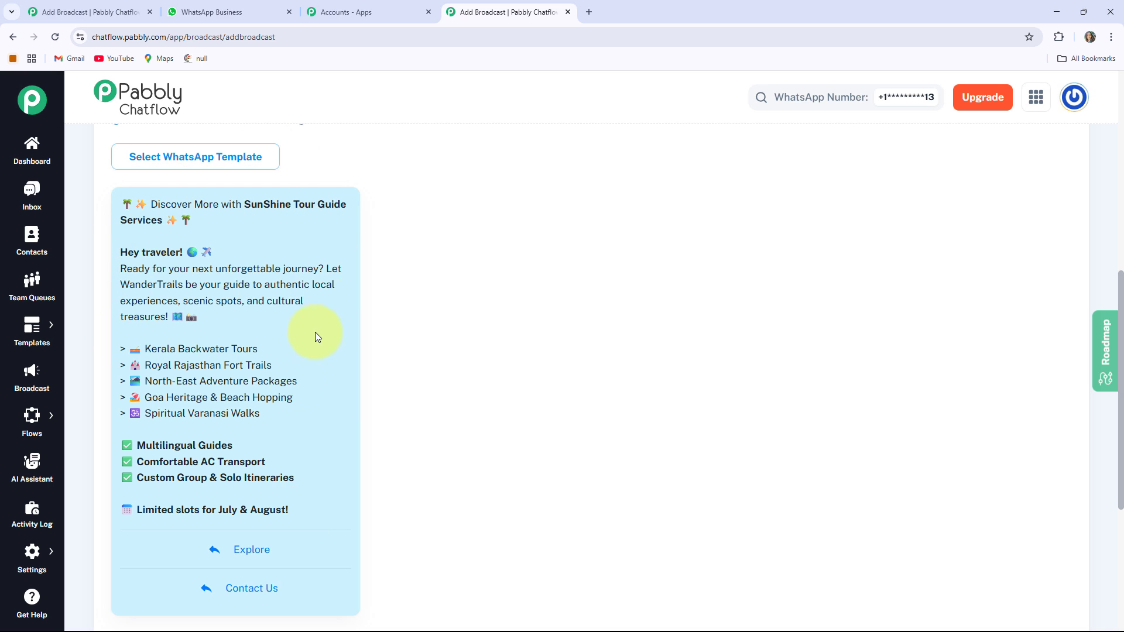
# Open the templates list in a separate browser tab and start adding a new template.
pyautogui.moveTo(31, 328)
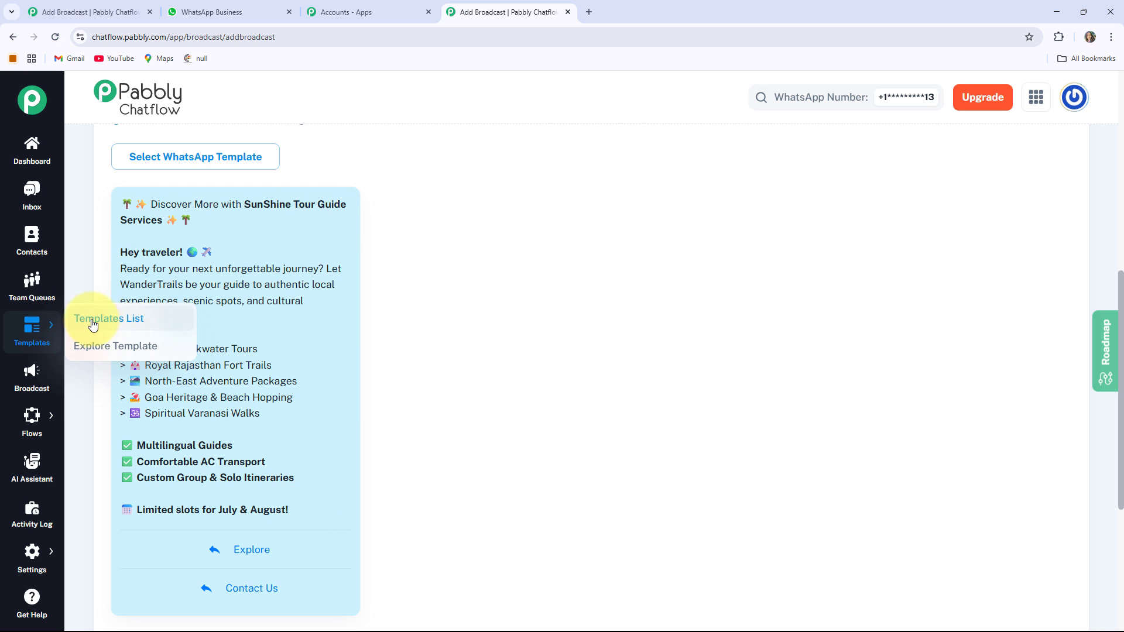
pyautogui.rightClick(146, 318)
pyautogui.click(173, 330)
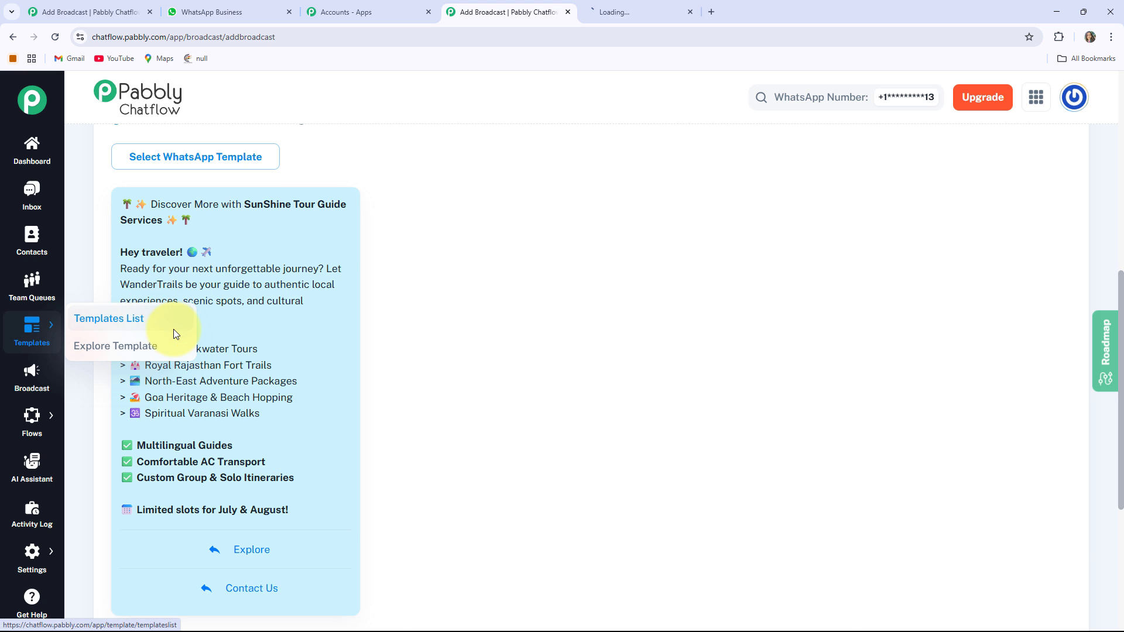
pyautogui.click(641, 12)
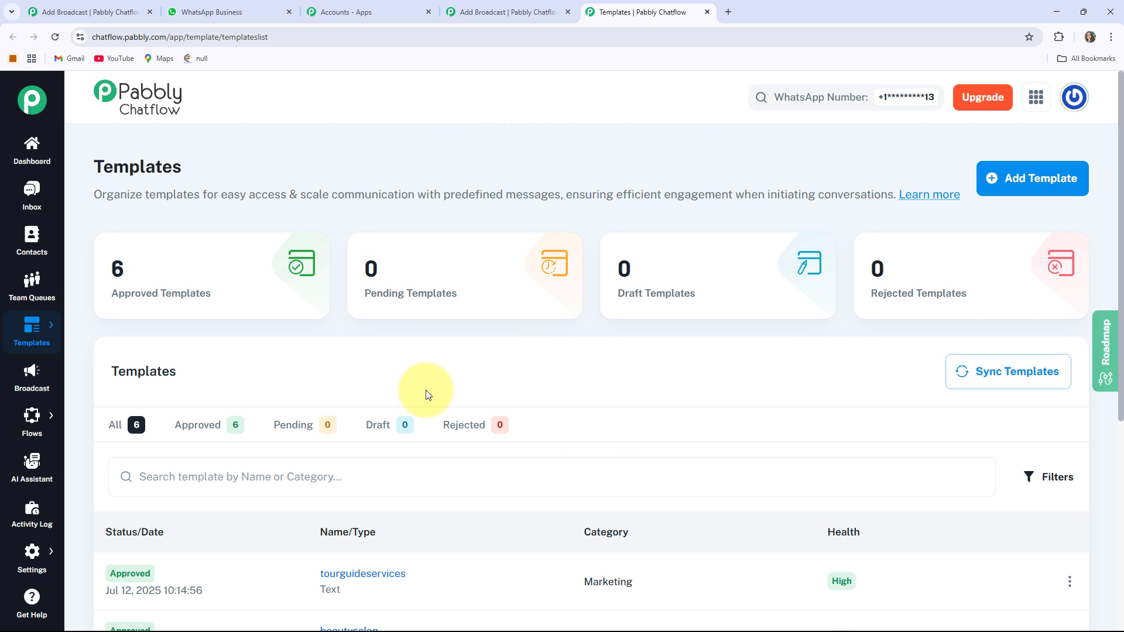
pyautogui.click(1018, 182)
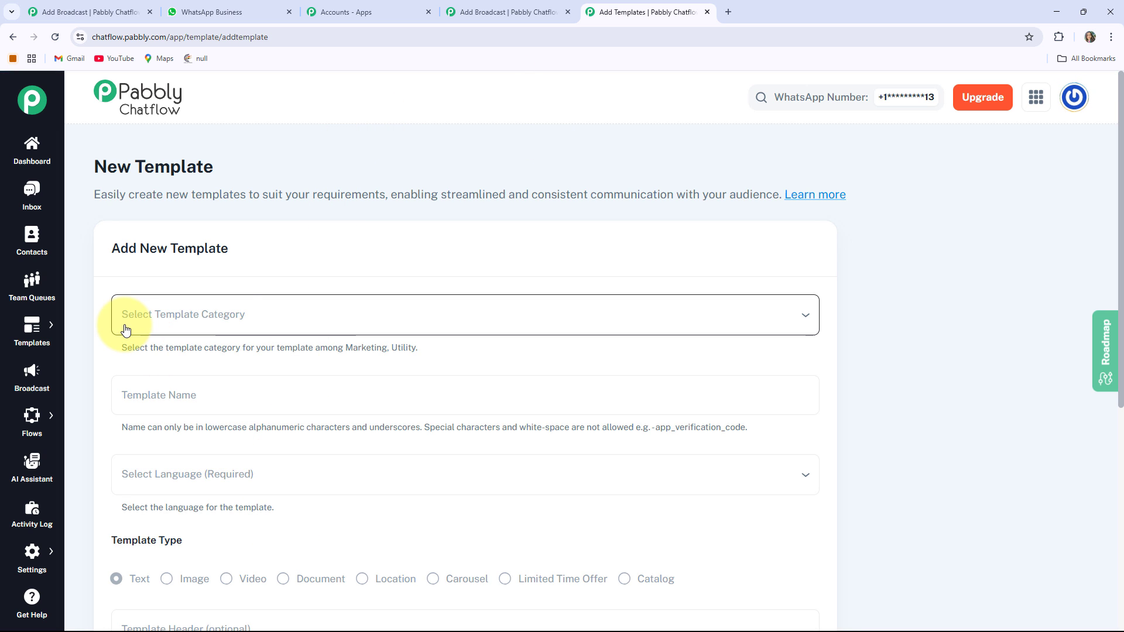
# Set the new template's category to Marketing and name it "tourguideservices".
pyautogui.click(217, 323)
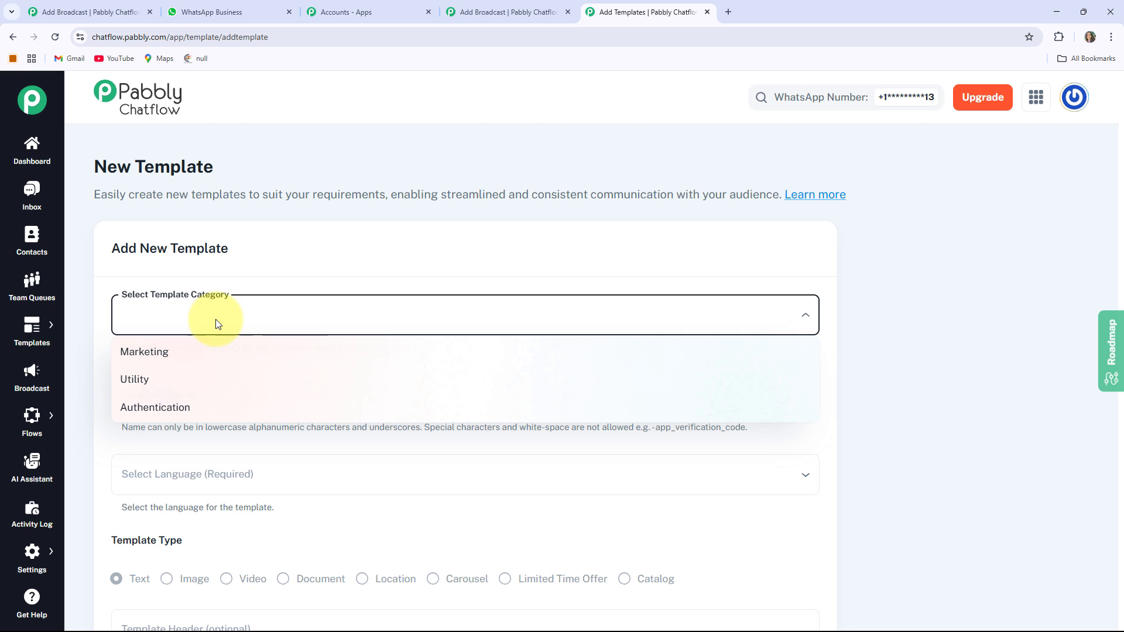
pyautogui.click(163, 353)
pyautogui.scroll(-2, 208, 349)
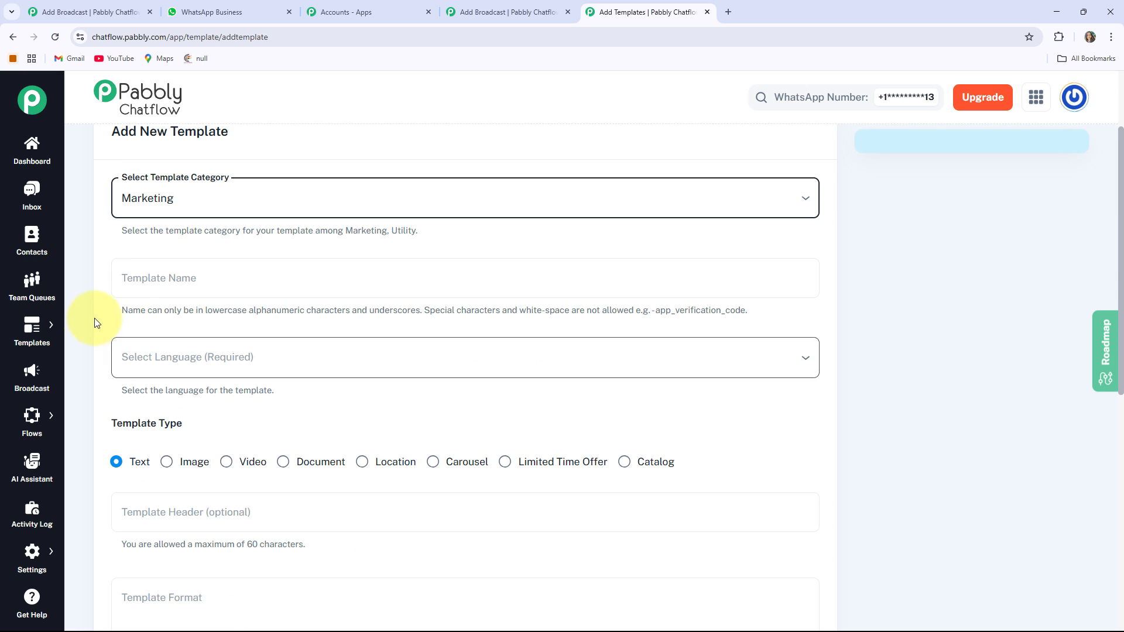
pyautogui.click(152, 279)
pyautogui.write('tourguideservices')
pyautogui.scroll(-1, 244, 275)
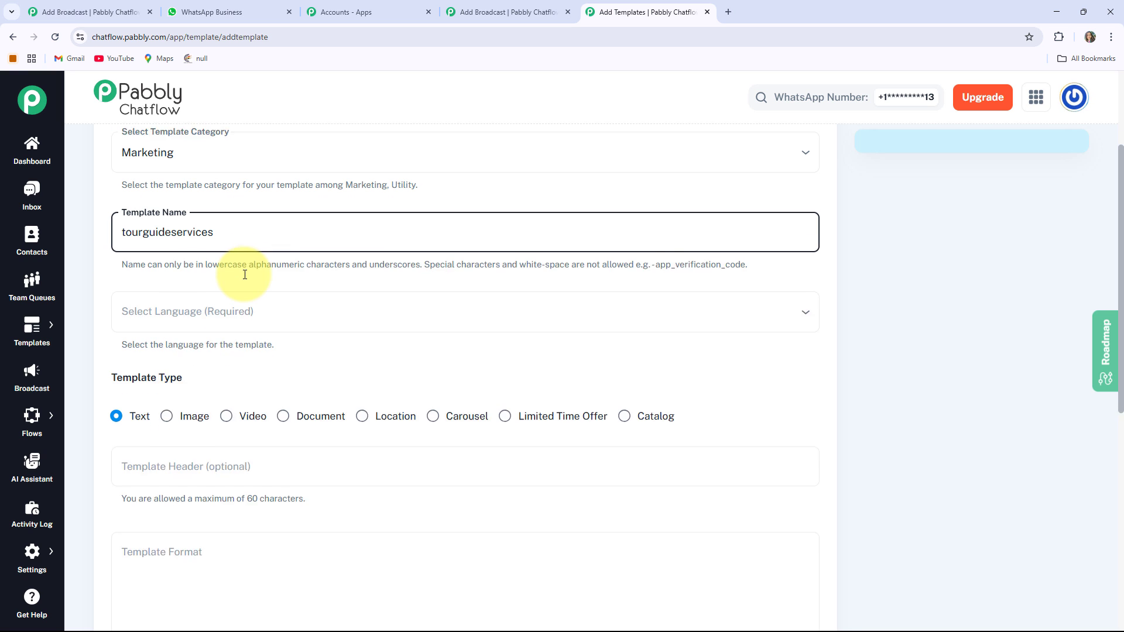
# Set the template language to English and keep Text as the template type.
pyautogui.click(246, 298)
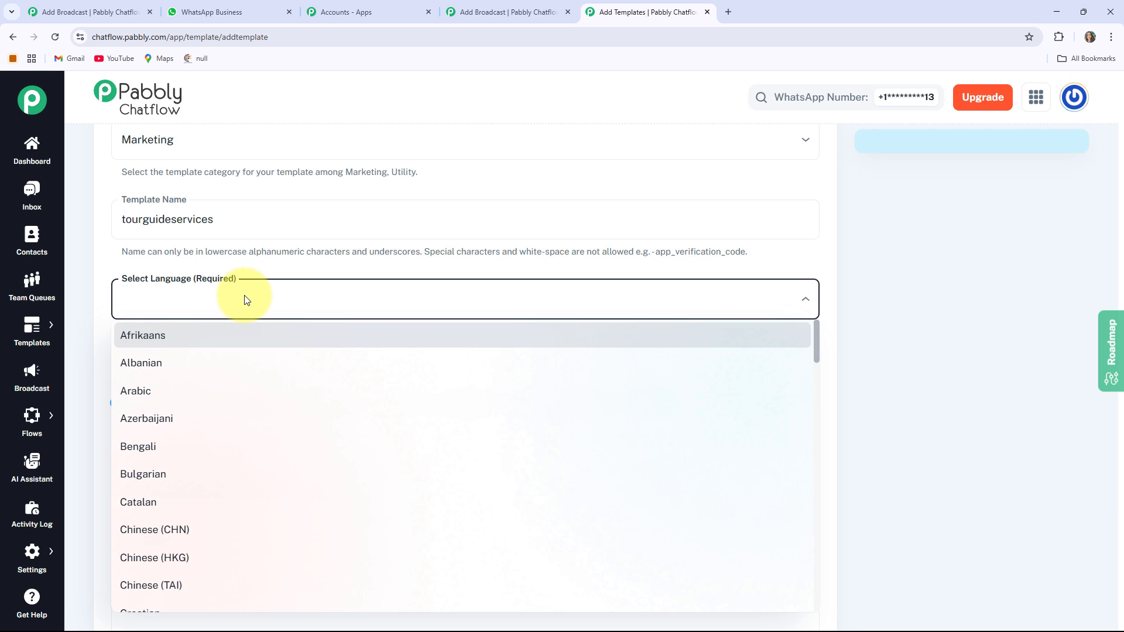
pyautogui.press('e')
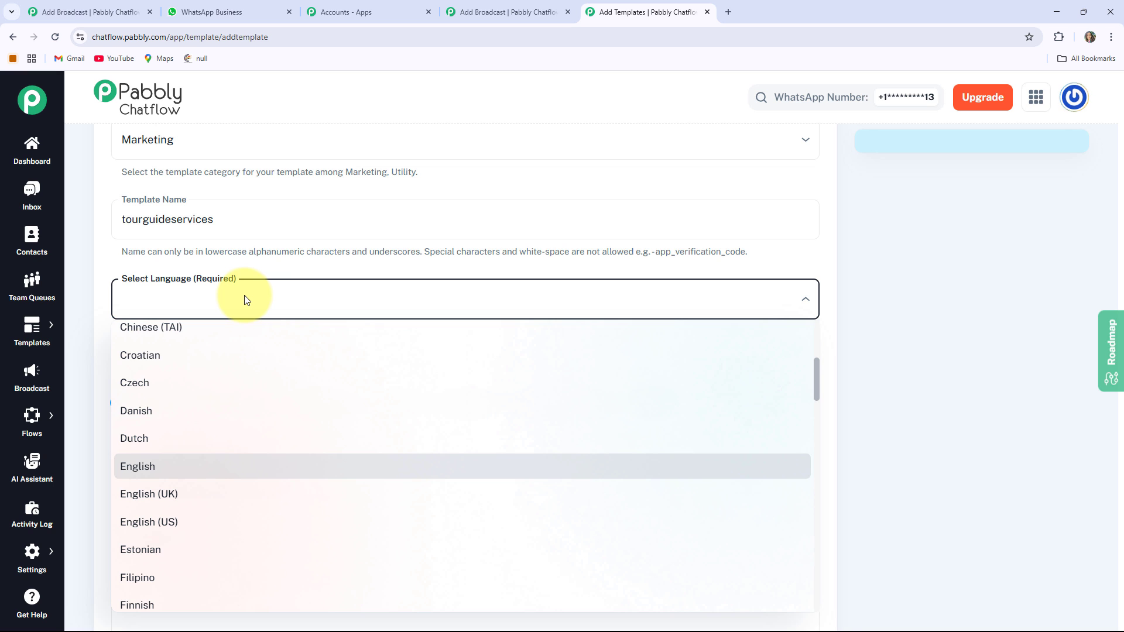
pyautogui.press('Return')
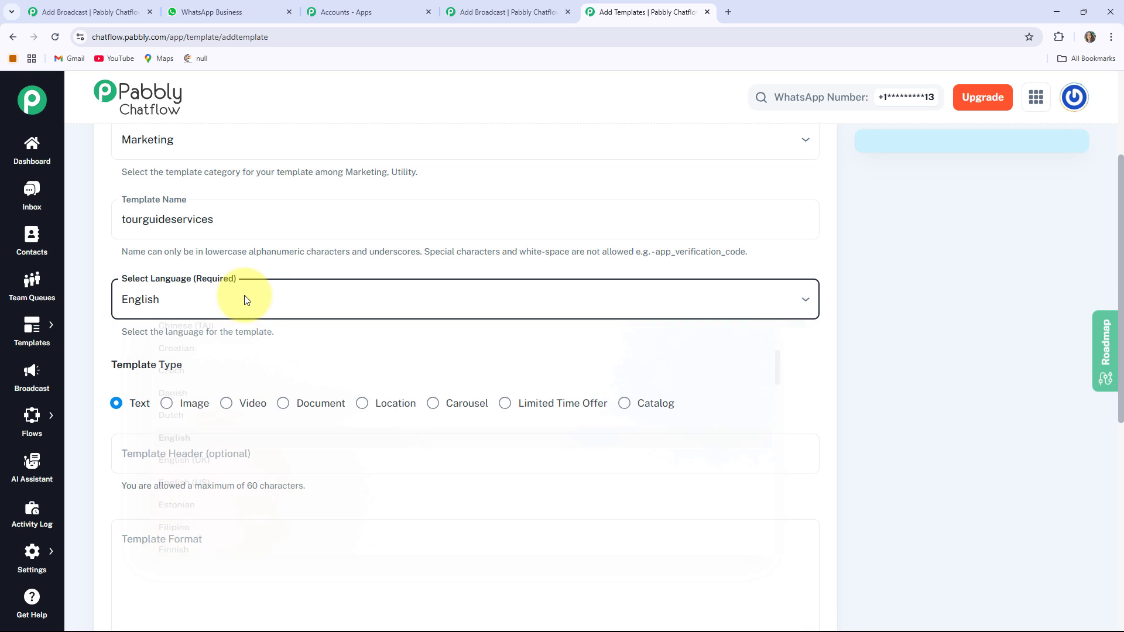
pyautogui.scroll(-1, 275, 327)
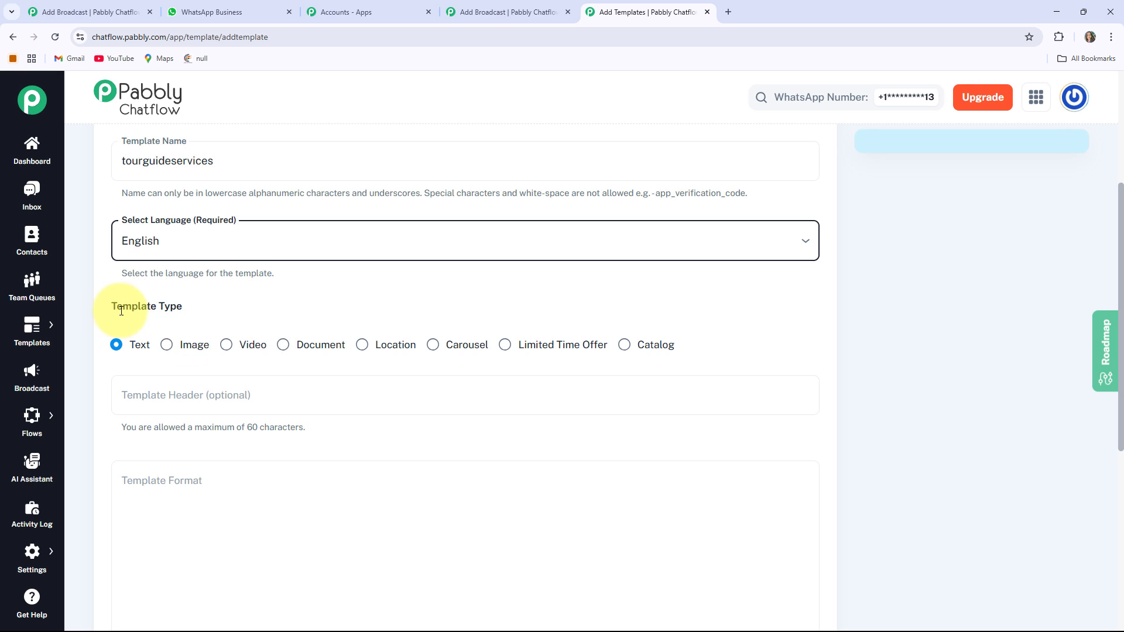
pyautogui.moveTo(112, 306); pyautogui.dragTo(196, 304)
pyautogui.click(203, 304)
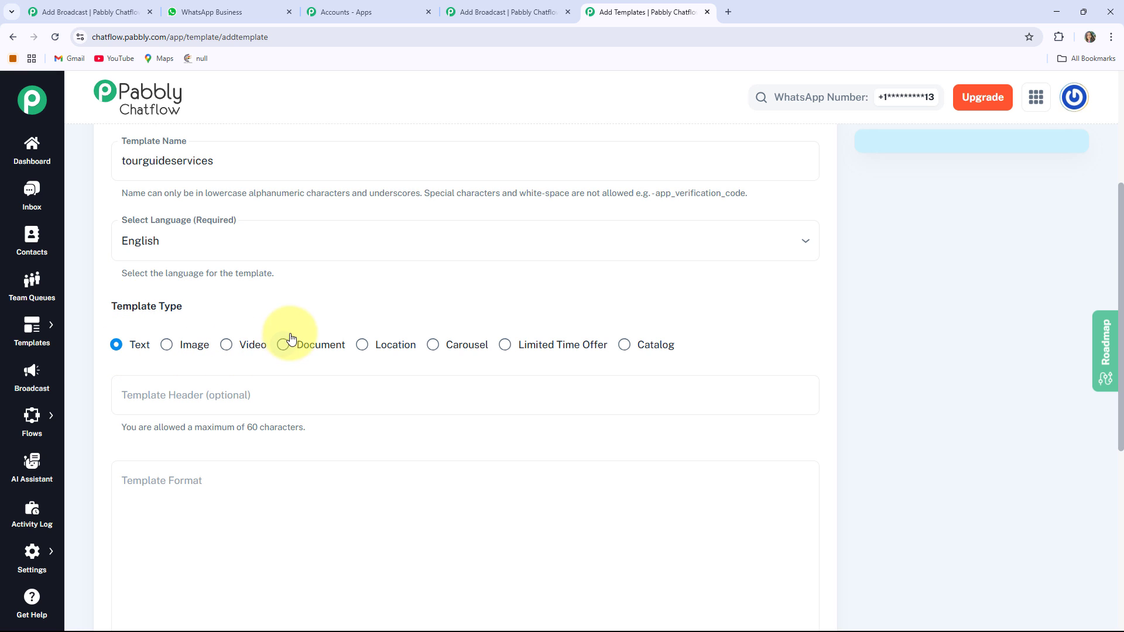
pyautogui.scroll(-1, 574, 322)
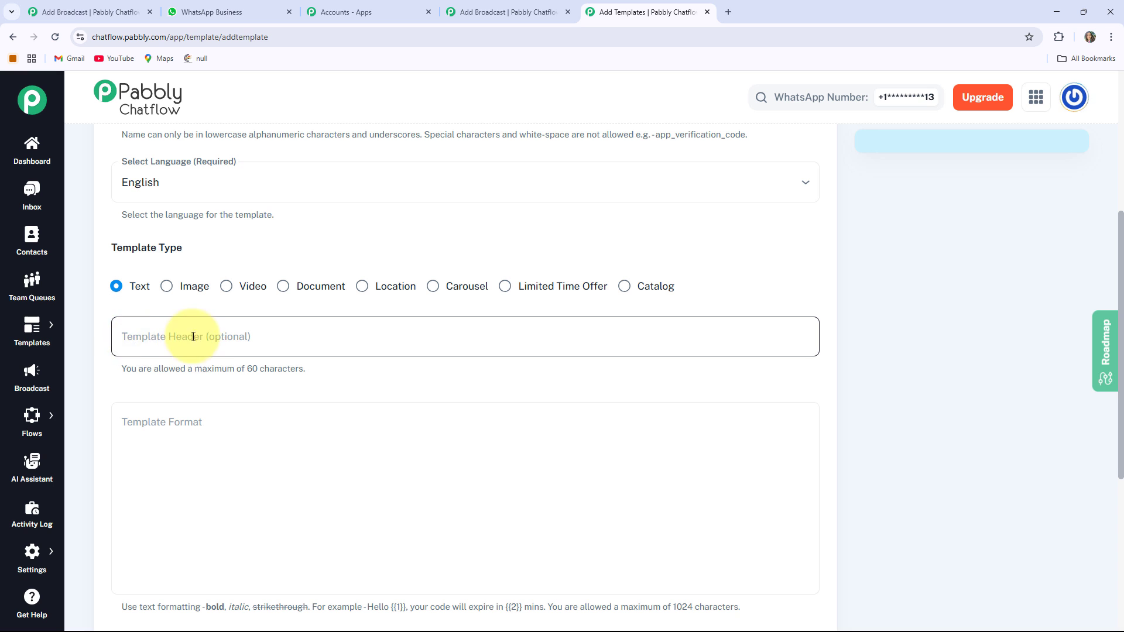
# Leave the header empty and paste the SunShine Tour Guide Services promotional message into the template format.
pyautogui.scroll(-2, 131, 339)
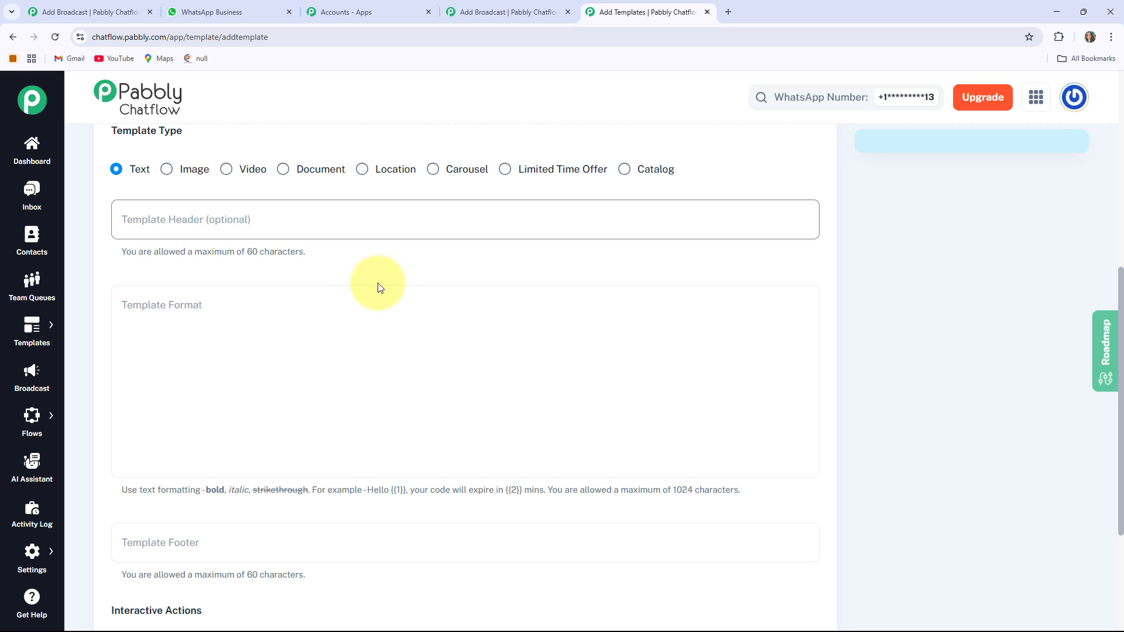
pyautogui.click(159, 304)
pyautogui.hotkey('ctrl', 'v')
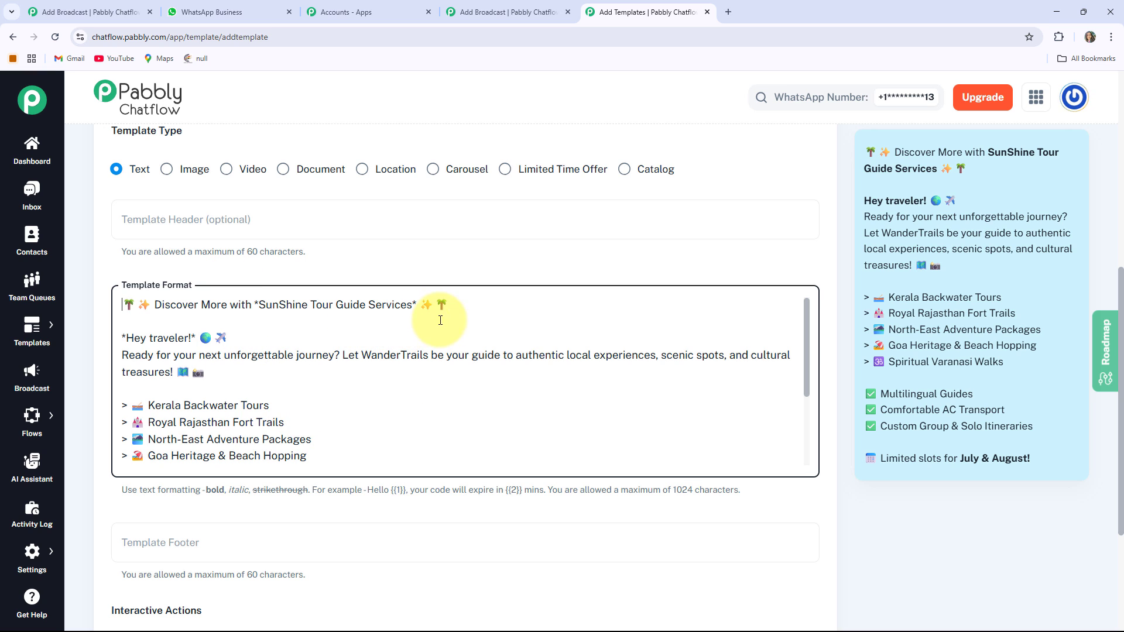
# Add the quick replies "Explore" and "Contact Us" as the template's interactive actions, and submit the template.
pyautogui.scroll(-8, 356, 284)
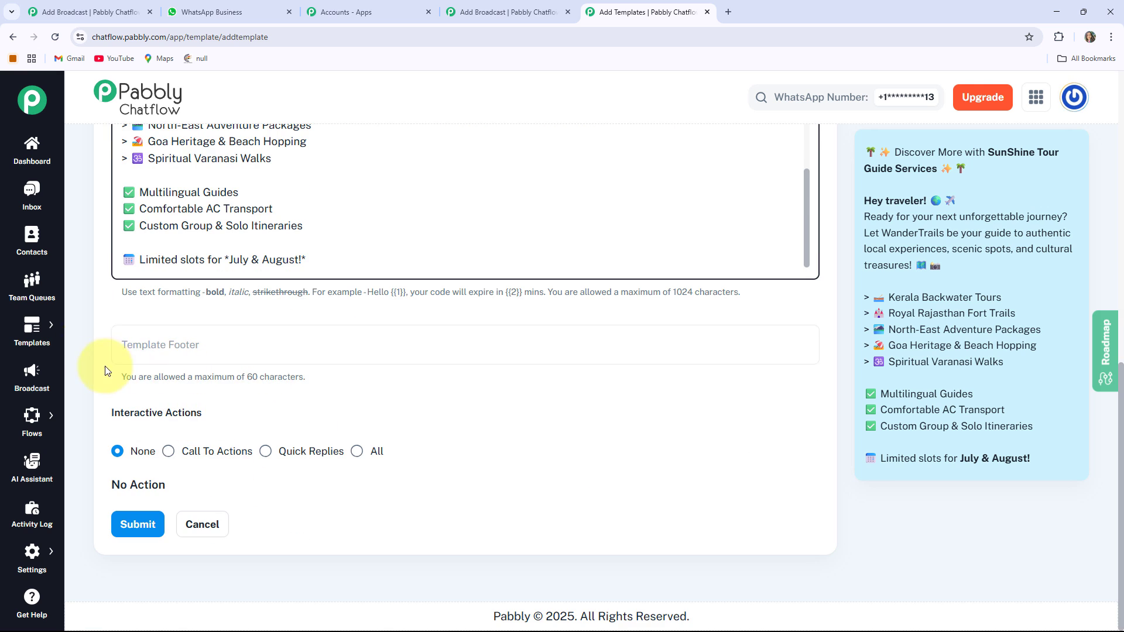
pyautogui.moveTo(223, 426); pyautogui.dragTo(107, 410)
pyautogui.click(220, 421)
pyautogui.click(287, 412)
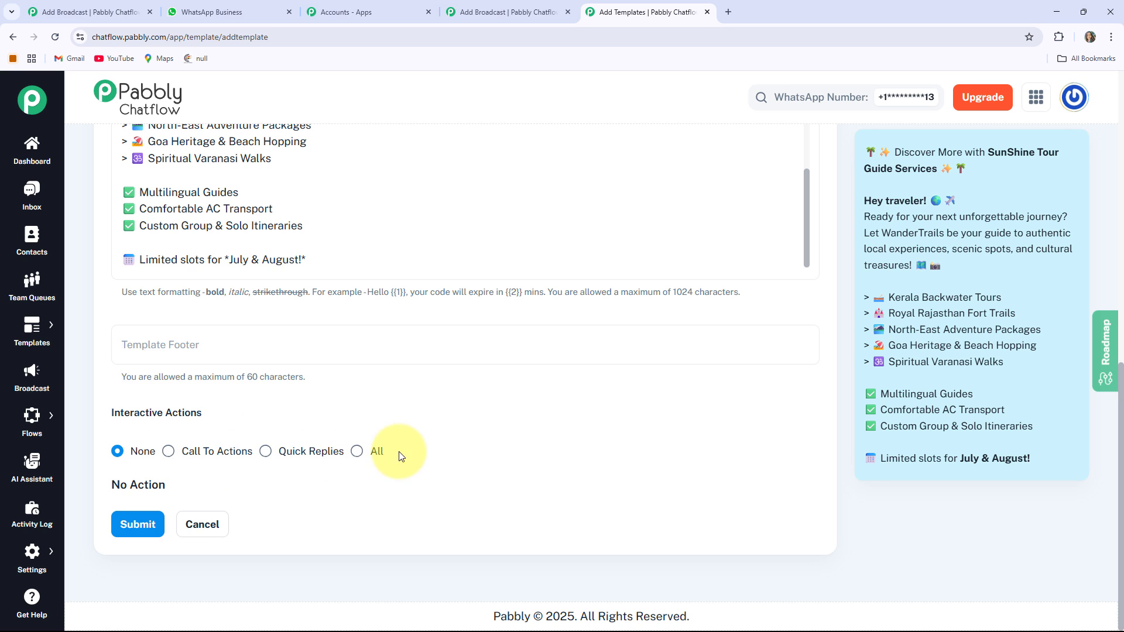
pyautogui.click(265, 452)
pyautogui.scroll(-2, 265, 454)
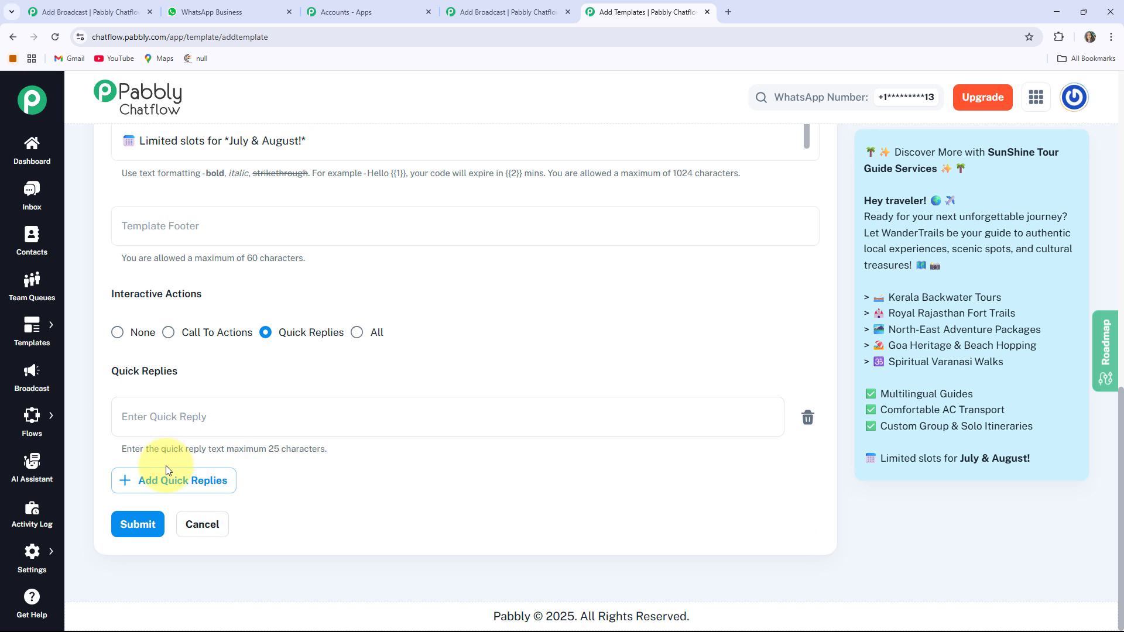
pyautogui.click(172, 483)
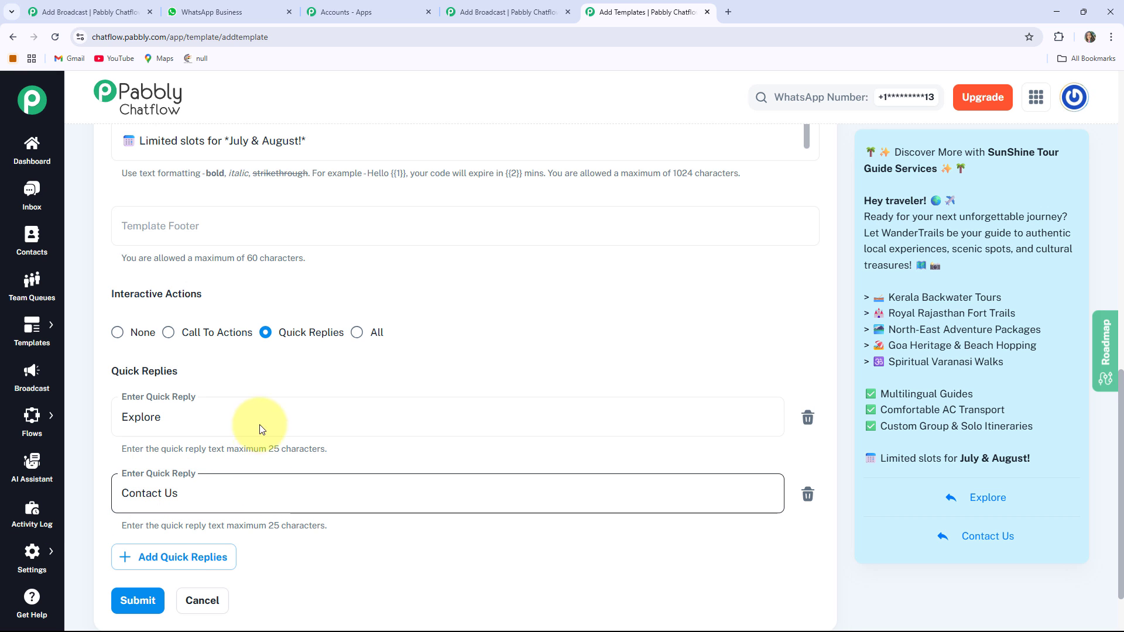
pyautogui.scroll(-1, 261, 418)
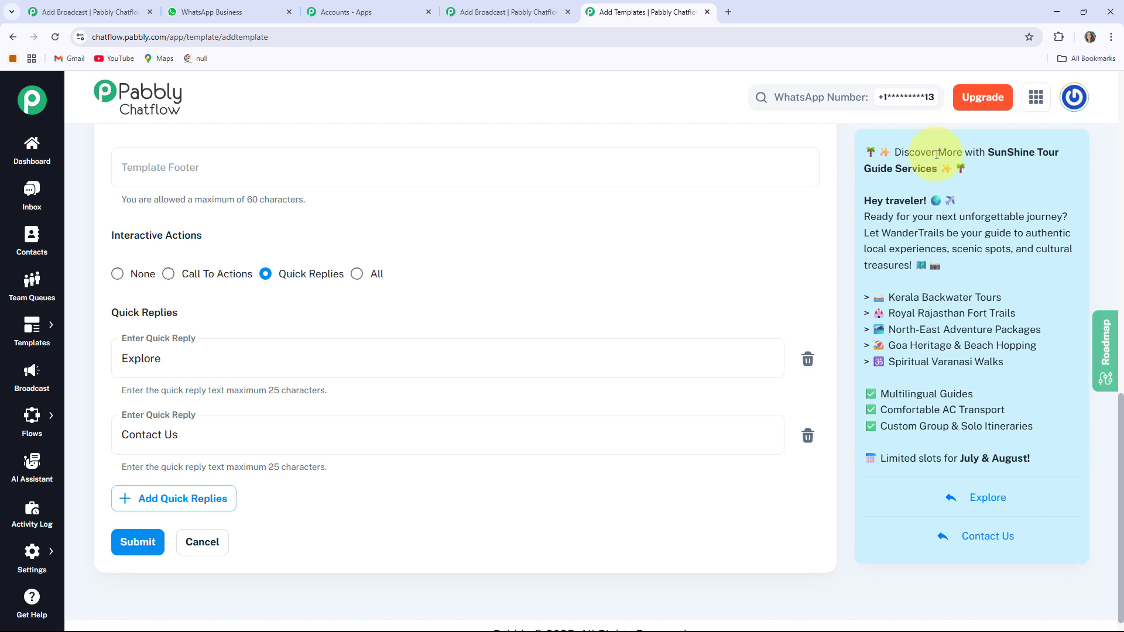
pyautogui.click(138, 542)
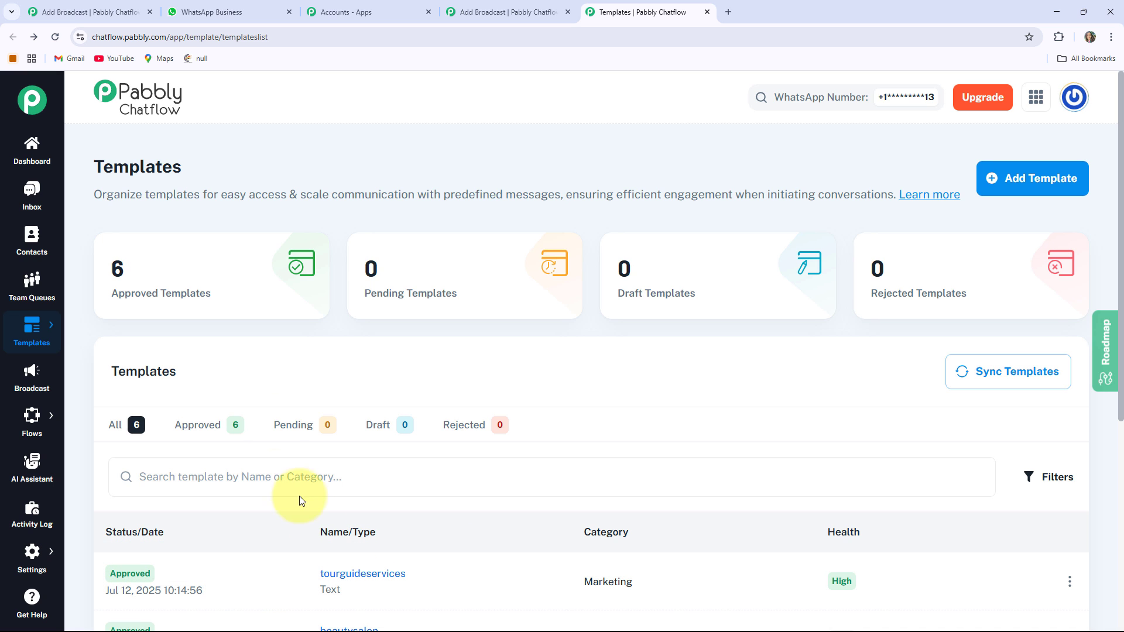
# Close the templates page and fill in the broadcast's test message recipient with username "Test User" and the contact's mobile number.
pyautogui.click(707, 13)
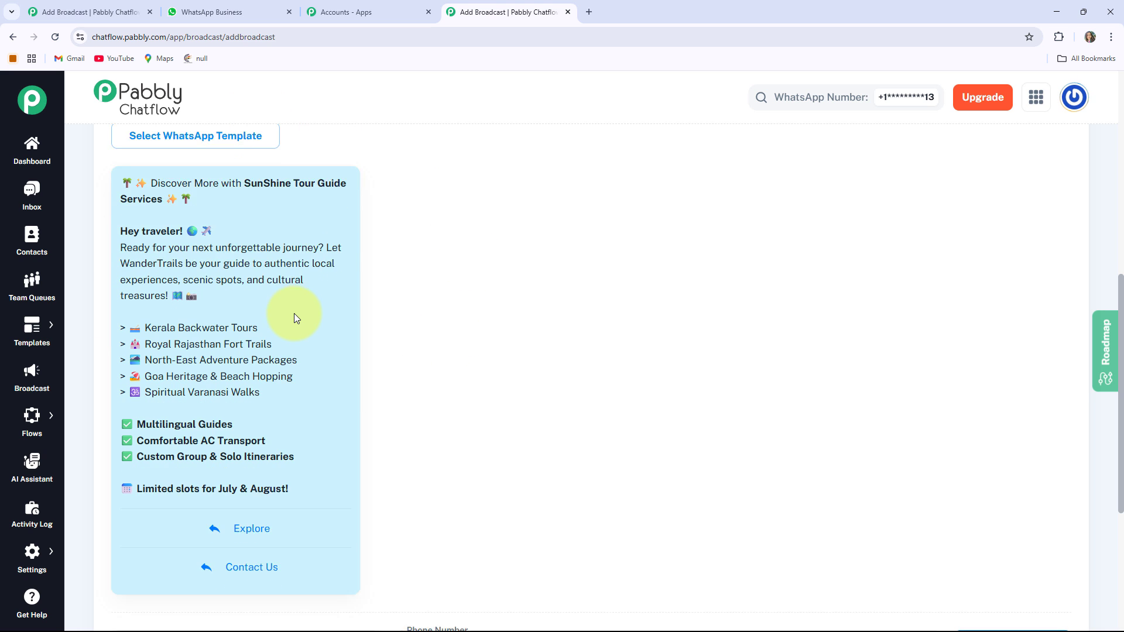
pyautogui.scroll(-3, 294, 314)
pyautogui.scroll(-2, 350, 367)
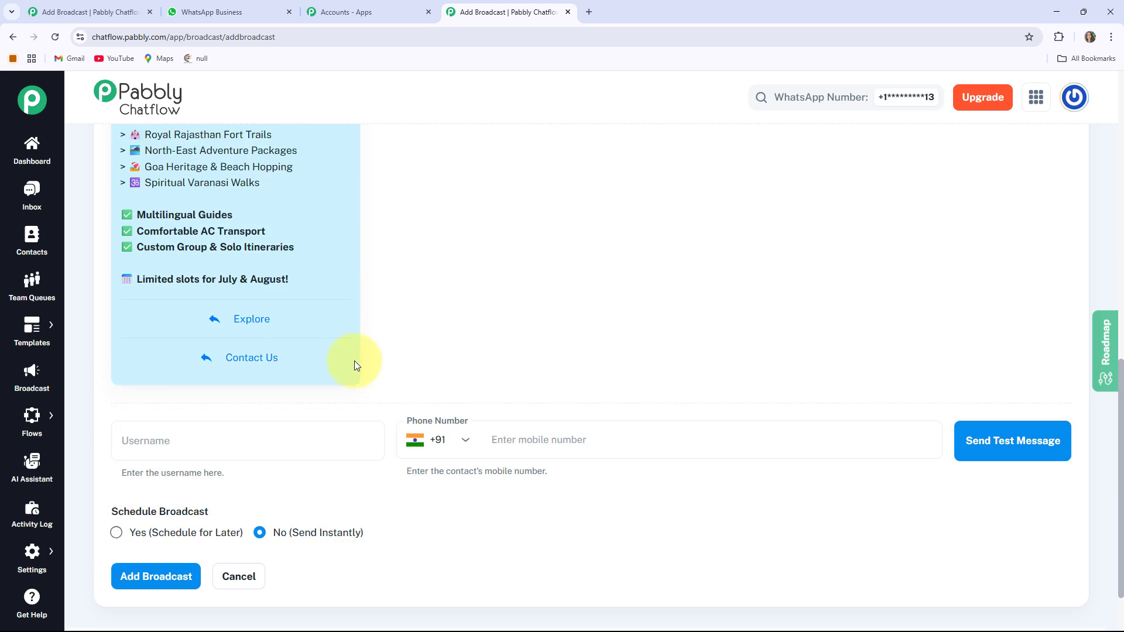
pyautogui.click(179, 405)
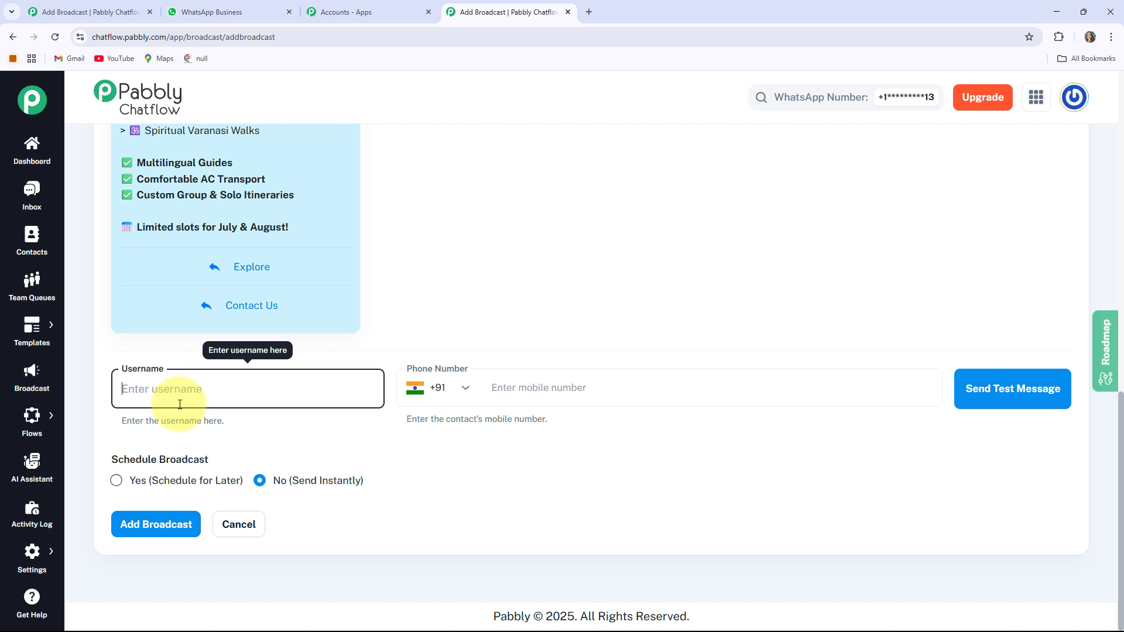
pyautogui.write('Test User')
pyautogui.click(545, 387)
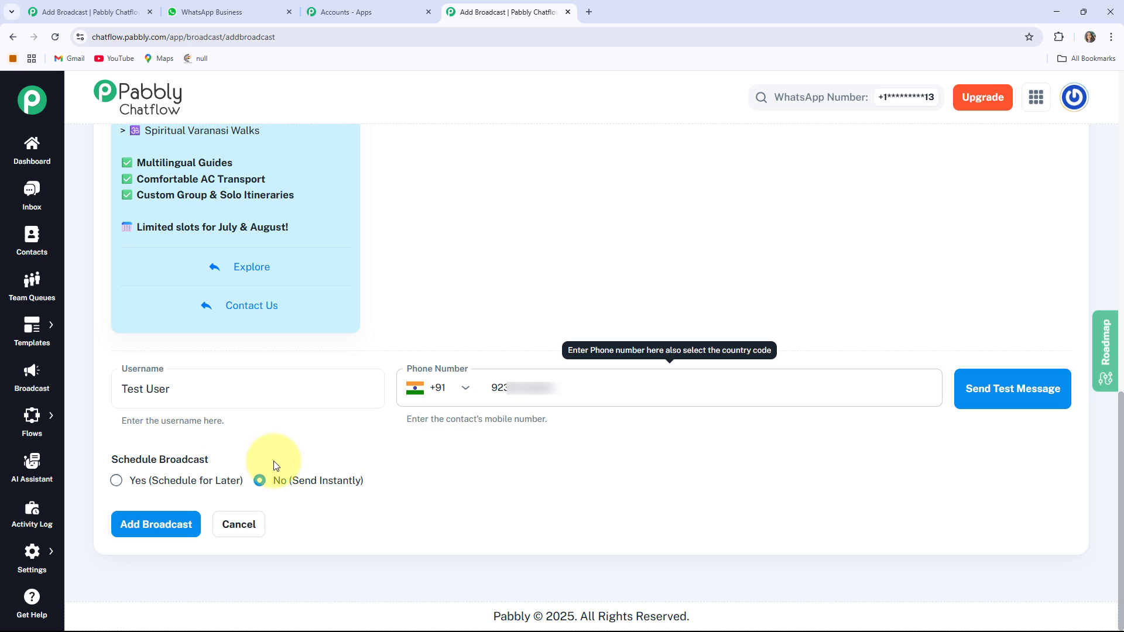
# Review the Schedule Broadcast options for sending the broadcast later or instantly.
pyautogui.moveTo(112, 461); pyautogui.dragTo(219, 467)
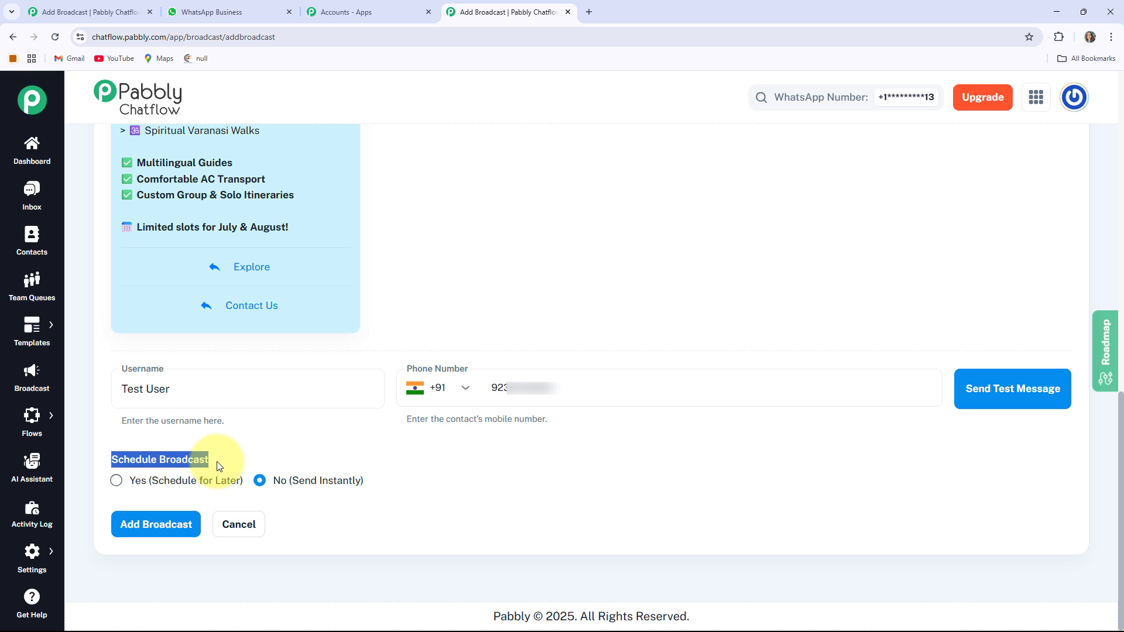
pyautogui.click(221, 466)
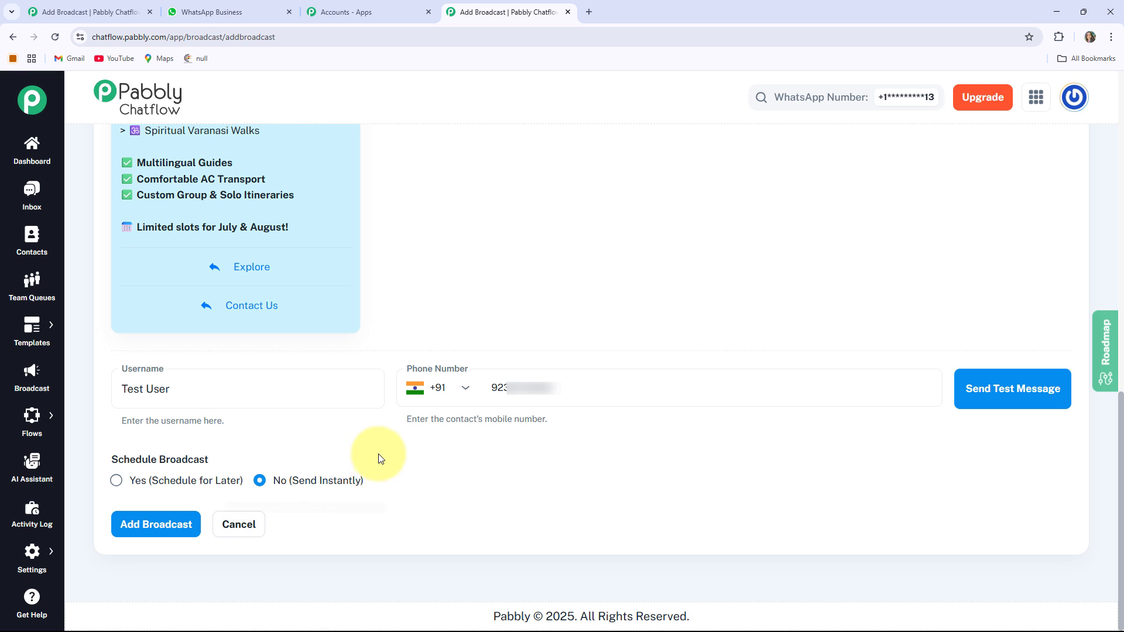
# Send the test message to the test recipient and check for it in WhatsApp's Tour Guide Service chat before returning to the broadcast form.
pyautogui.click(1017, 394)
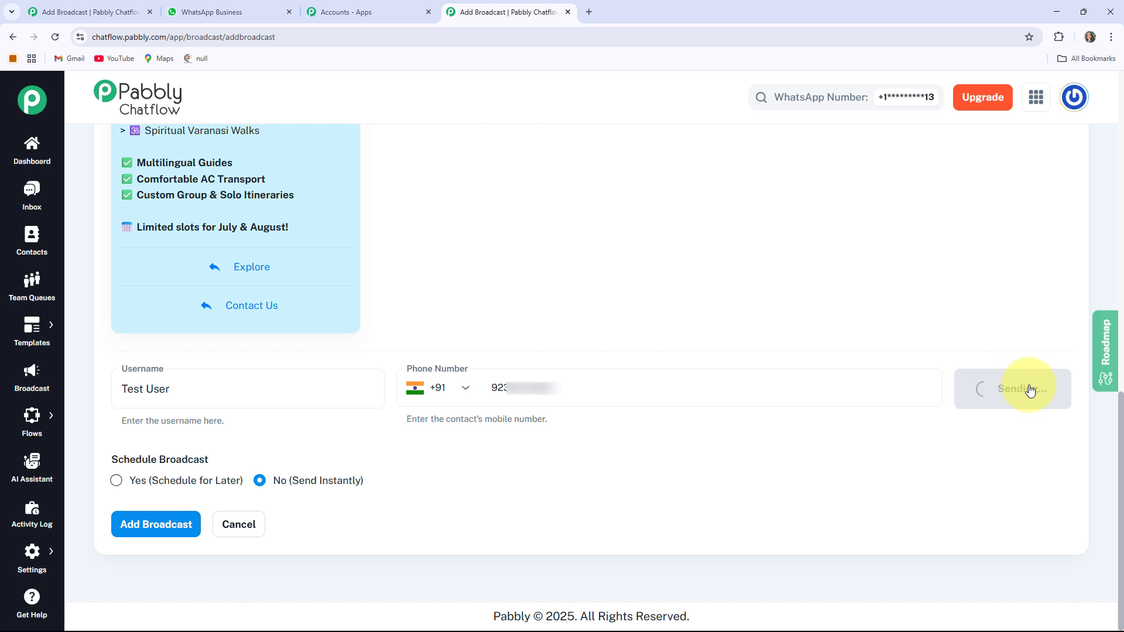
pyautogui.click(220, 13)
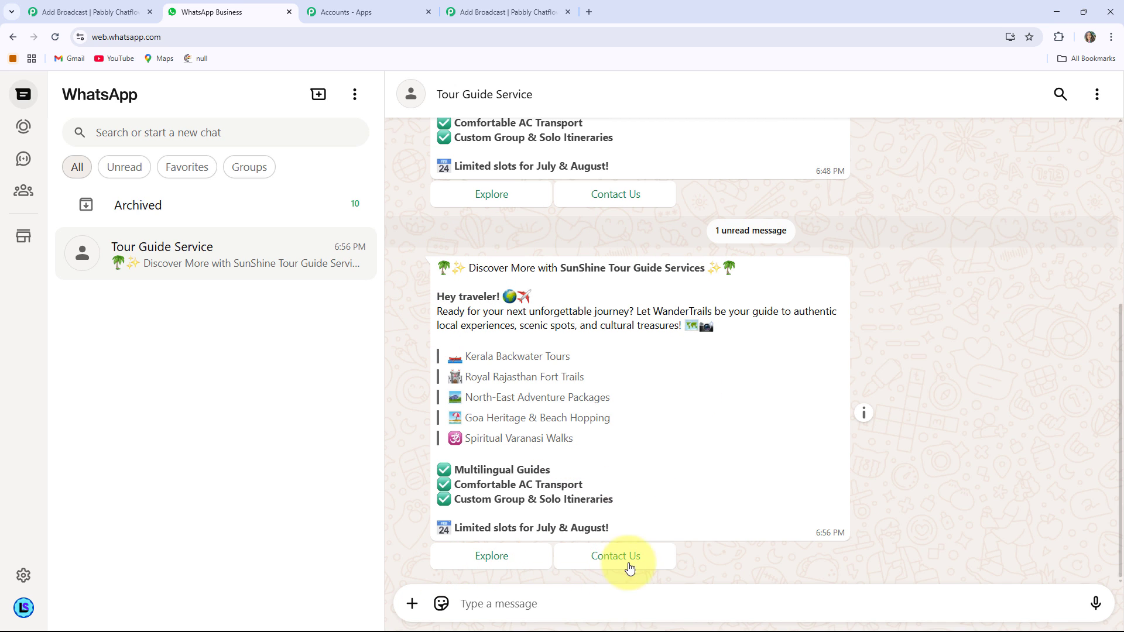
pyautogui.click(504, 29)
pyautogui.click(508, 12)
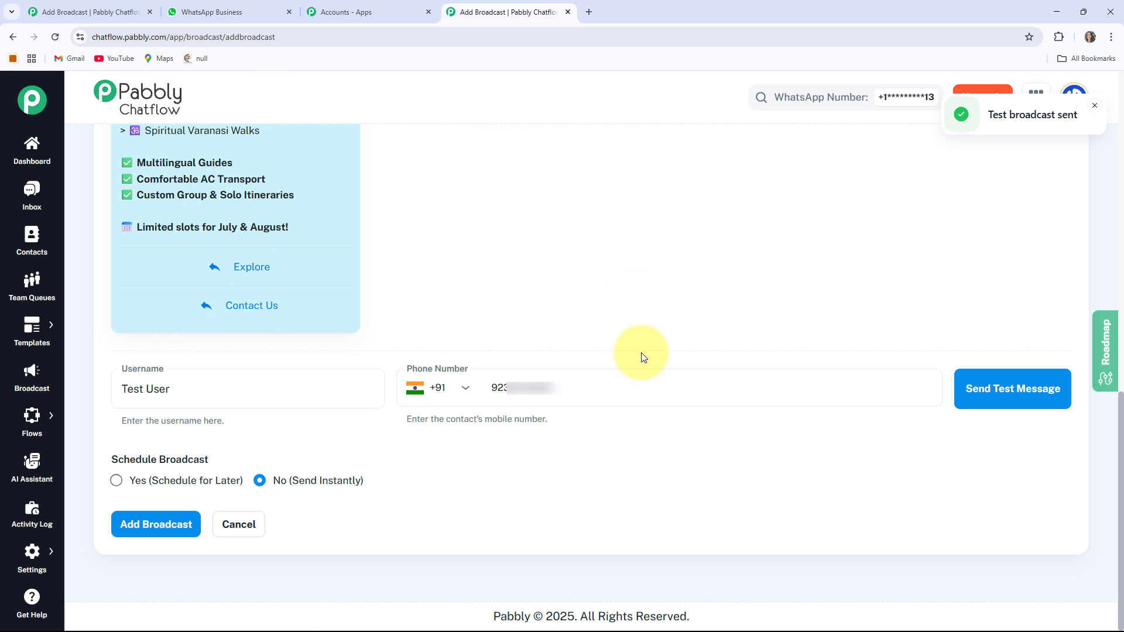
# Add the broadcast for instant sending, check WhatsApp for the campaign message, and return to Pabbly Chatflow's broadcast list.
pyautogui.click(131, 535)
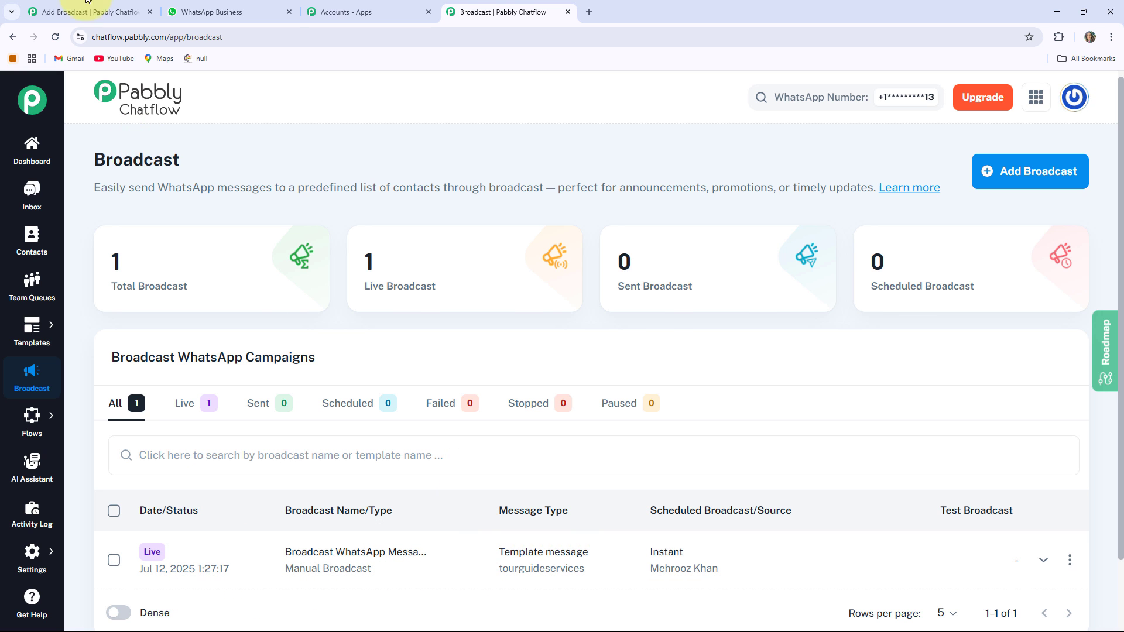
pyautogui.click(233, 10)
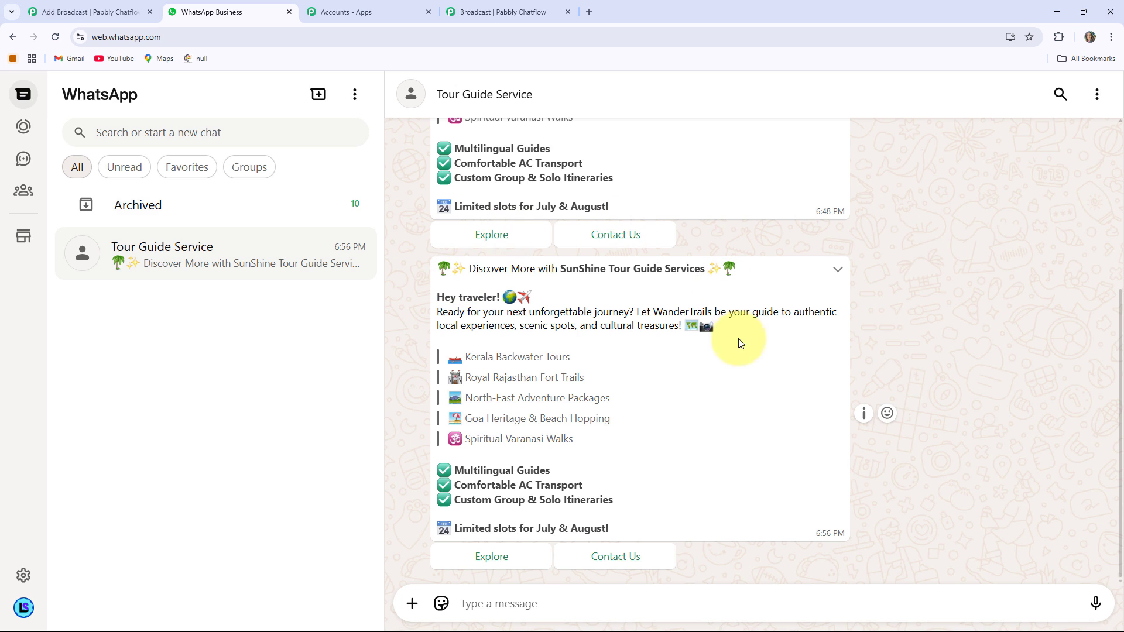
pyautogui.click(511, 9)
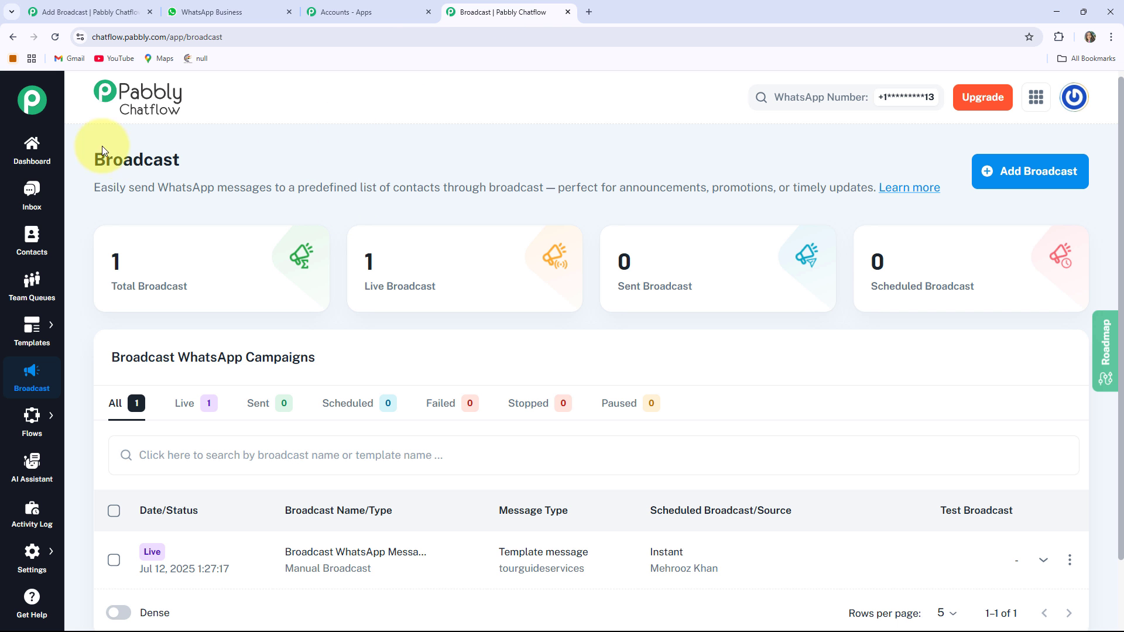
pyautogui.click(244, 151)
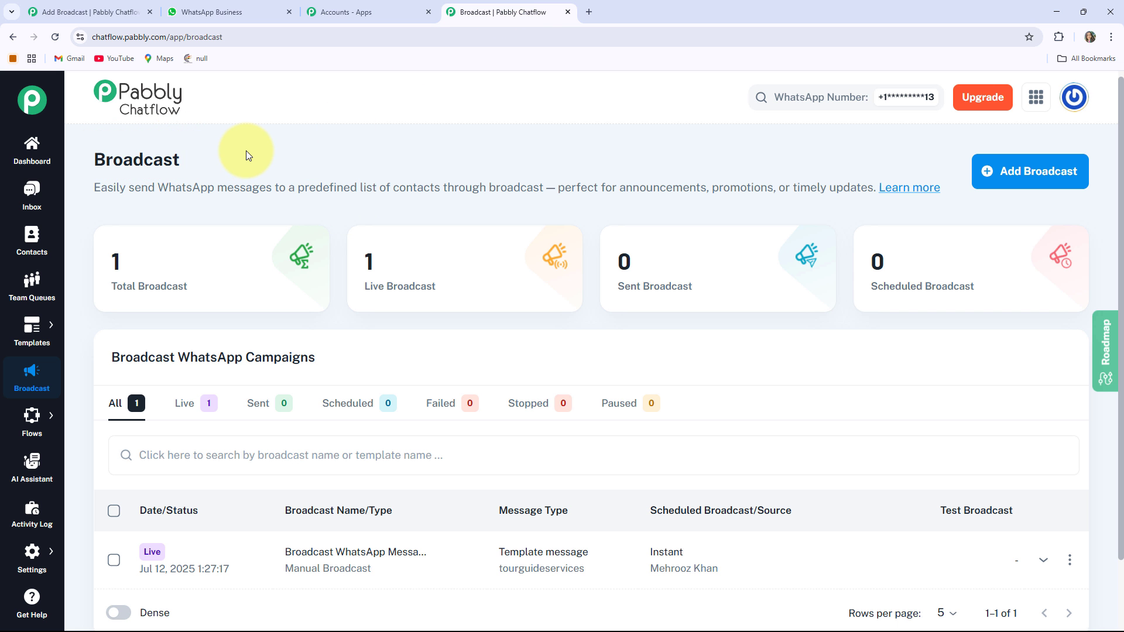